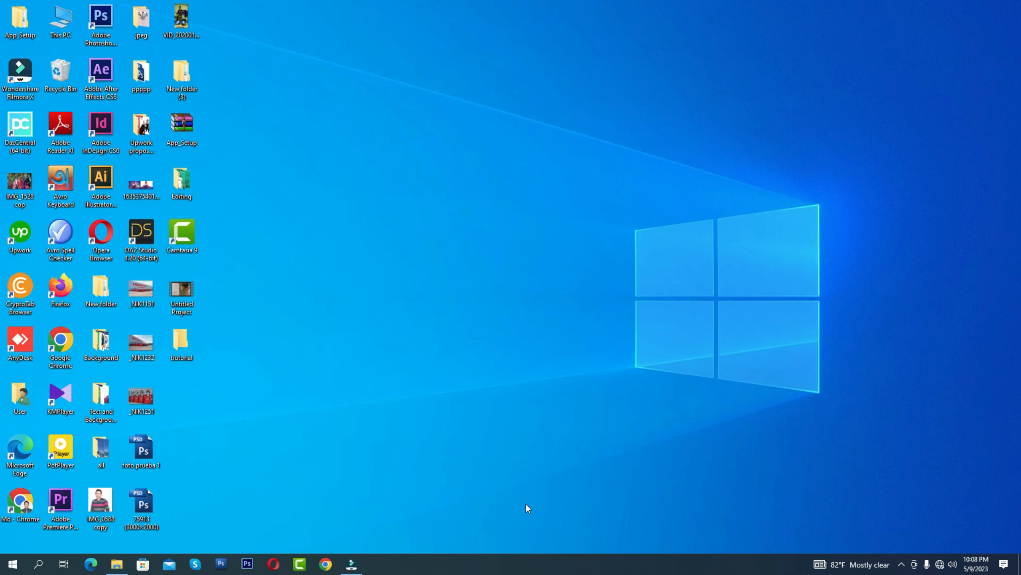
Launch Adobe Photoshop CS6 from the desktop.
click(246, 563)
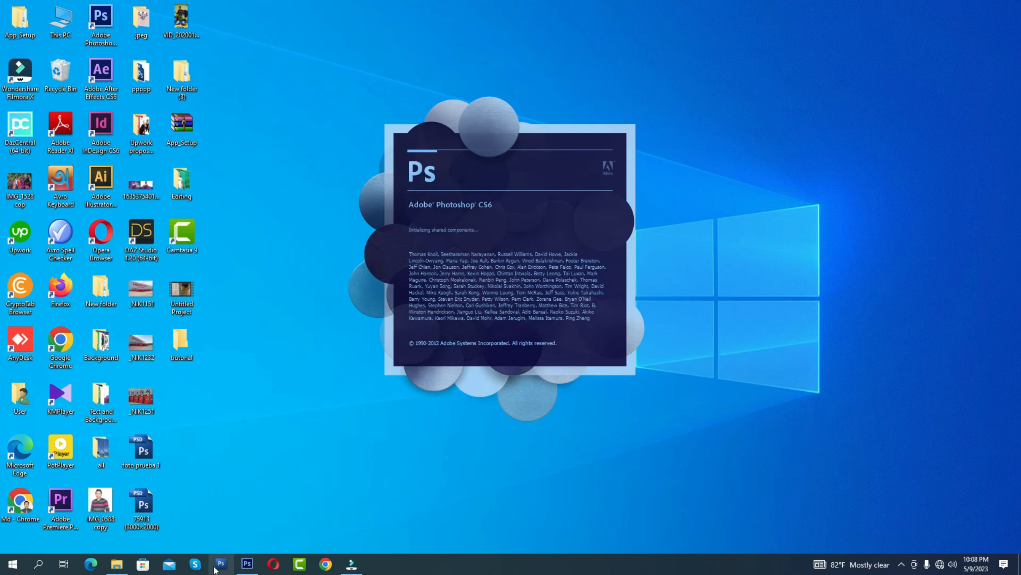
mouse_move(249, 567)
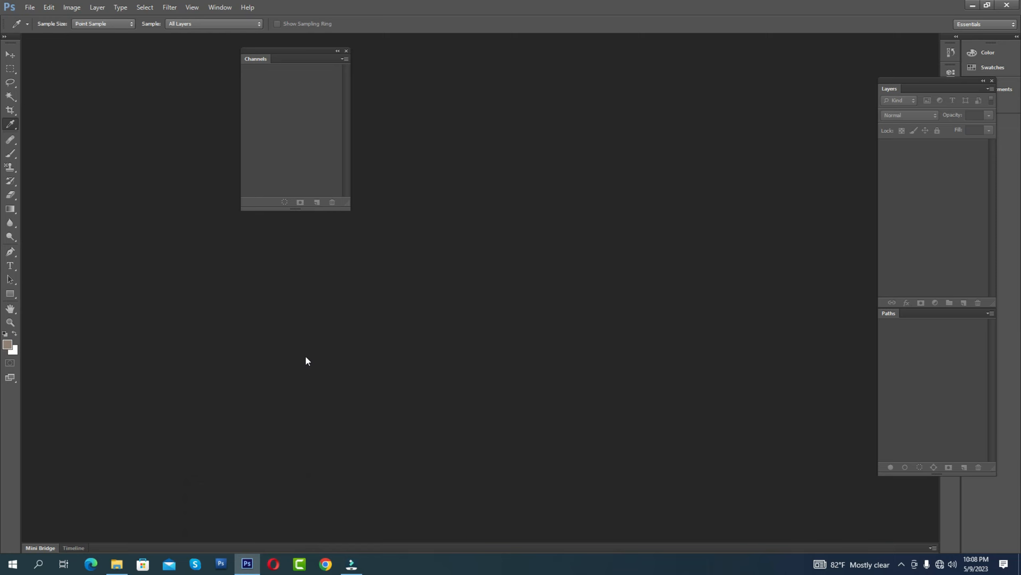
Close the floating Channels panel and reposition the Layers and Paths panels beside the docked panels.
click(346, 51)
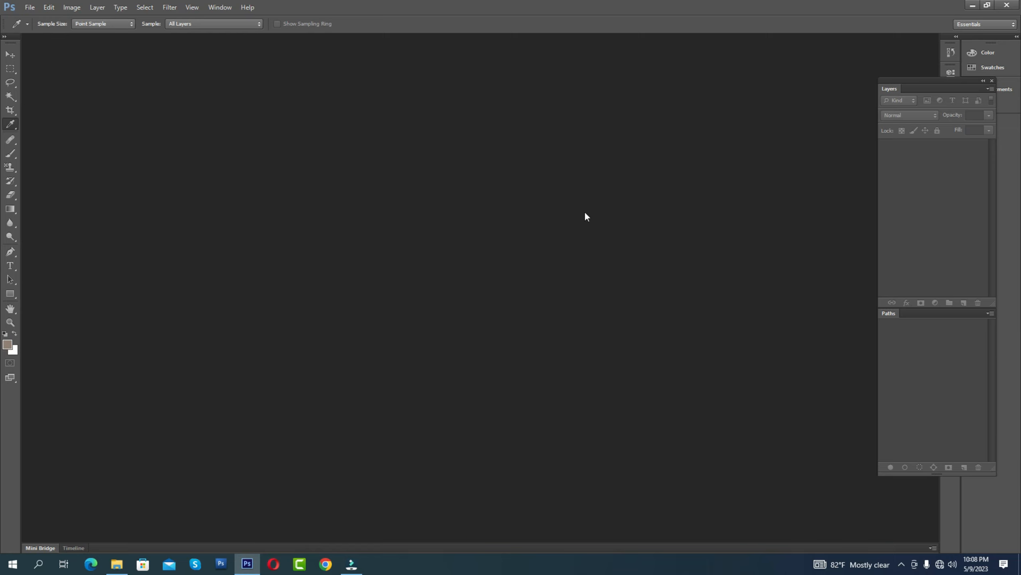
drag(933, 84, 810, 41)
click(1017, 37)
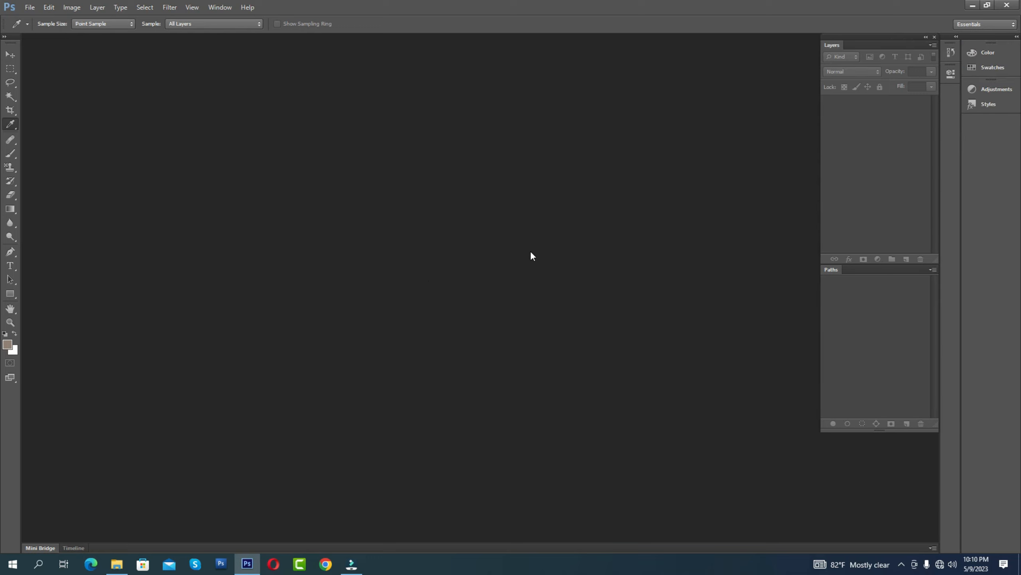
Open the clean-empty-white-plate photo from the tiutorial folder on the Desktop.
key(ctrl+n)
click(607, 164)
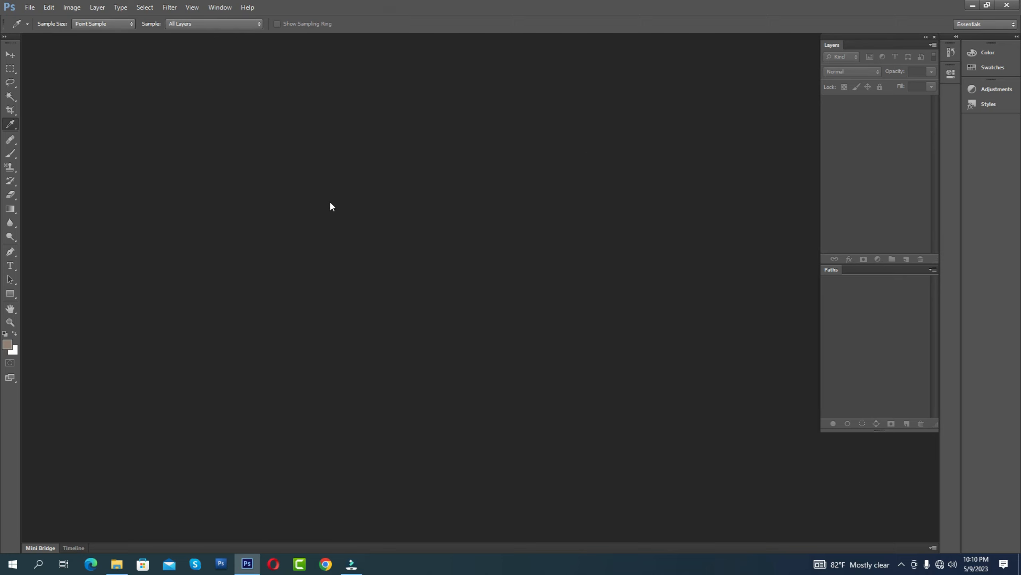
click(30, 7)
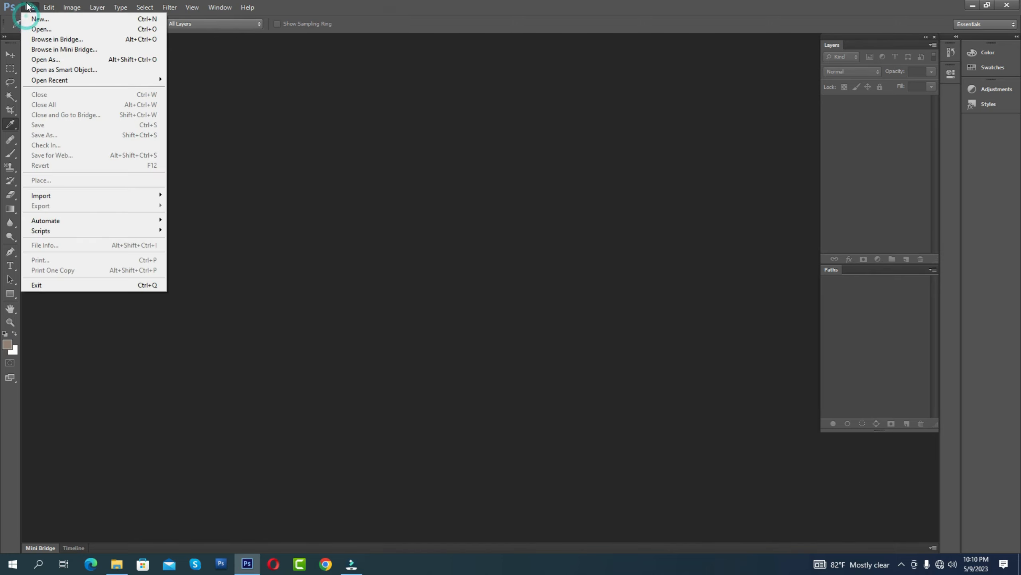
click(46, 30)
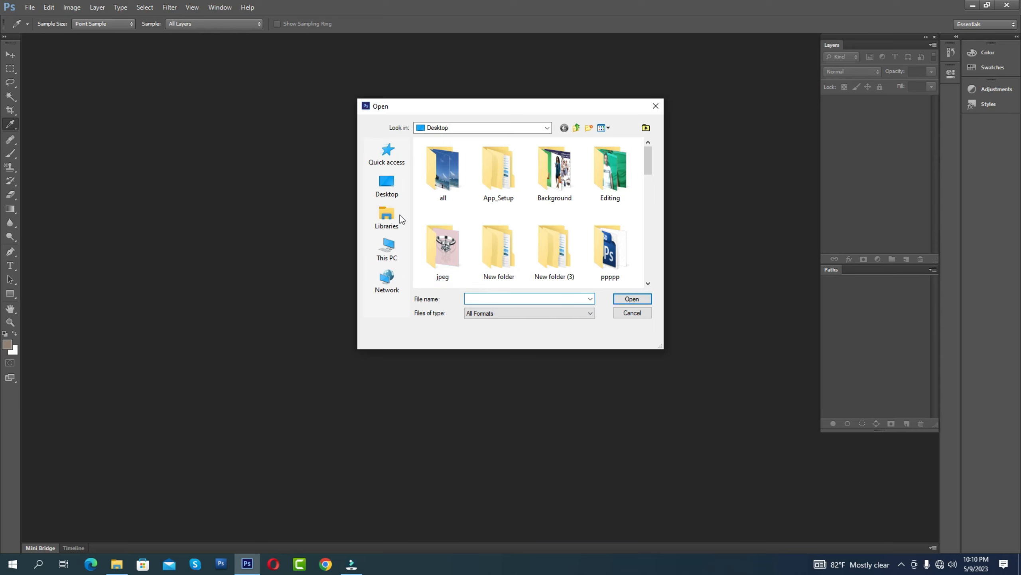
click(387, 190)
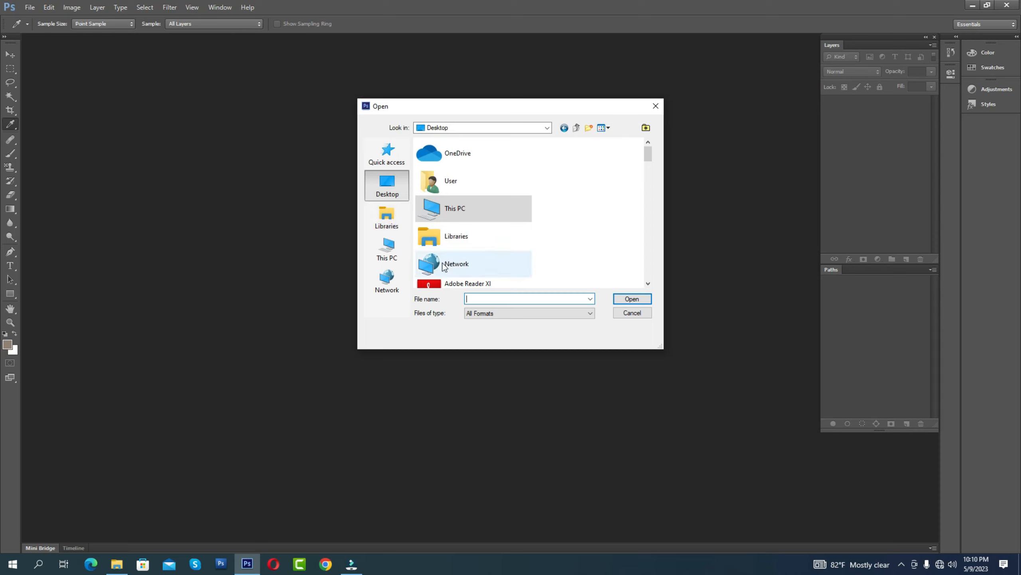
scroll(519, 229, down, 8)
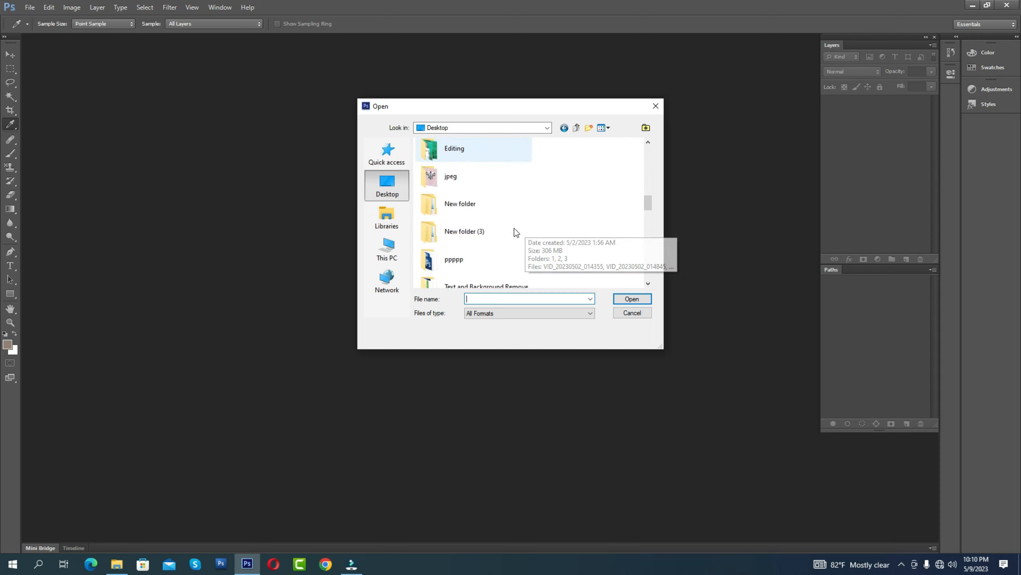
double_click(474, 241)
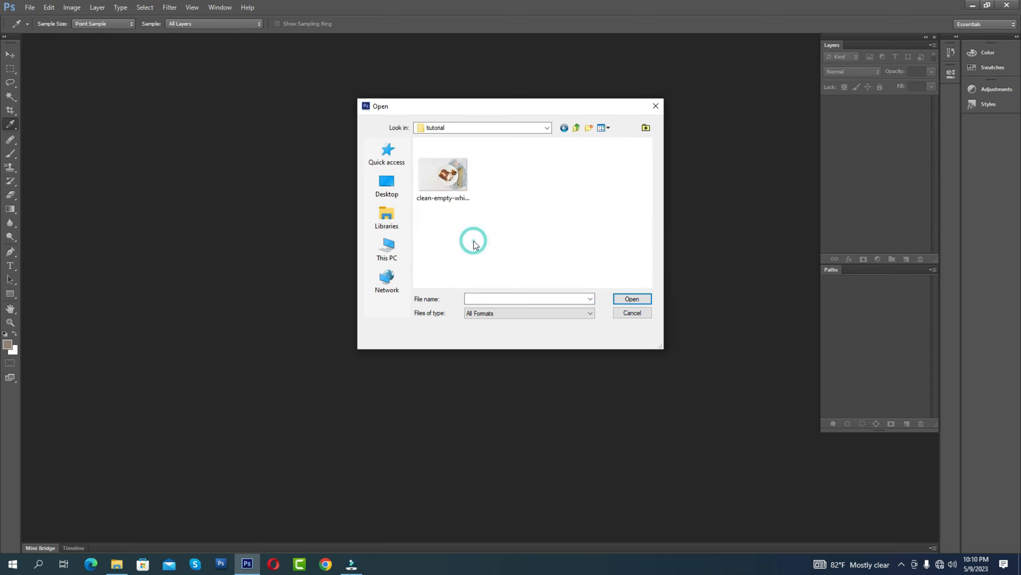
click(441, 184)
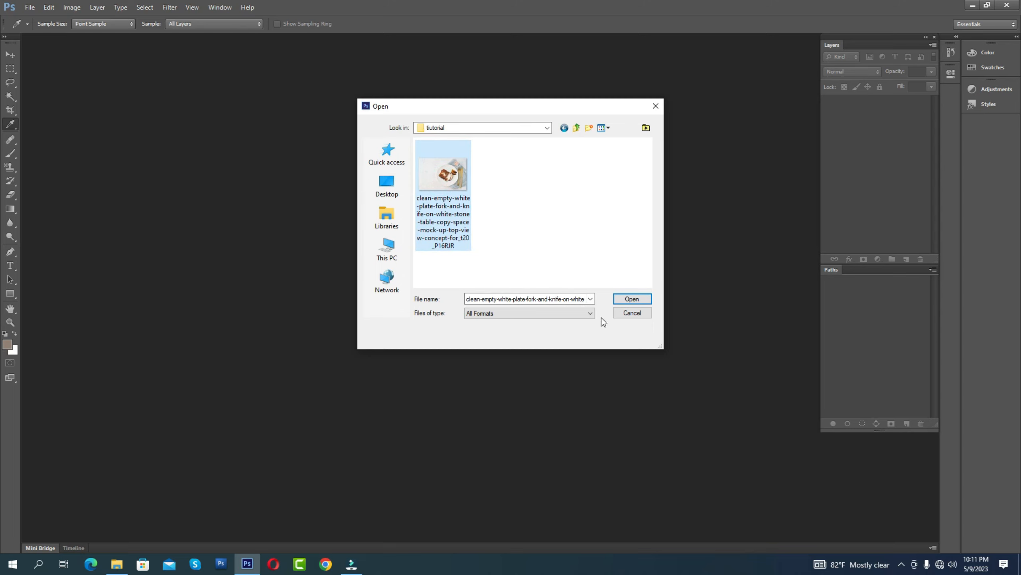
click(637, 301)
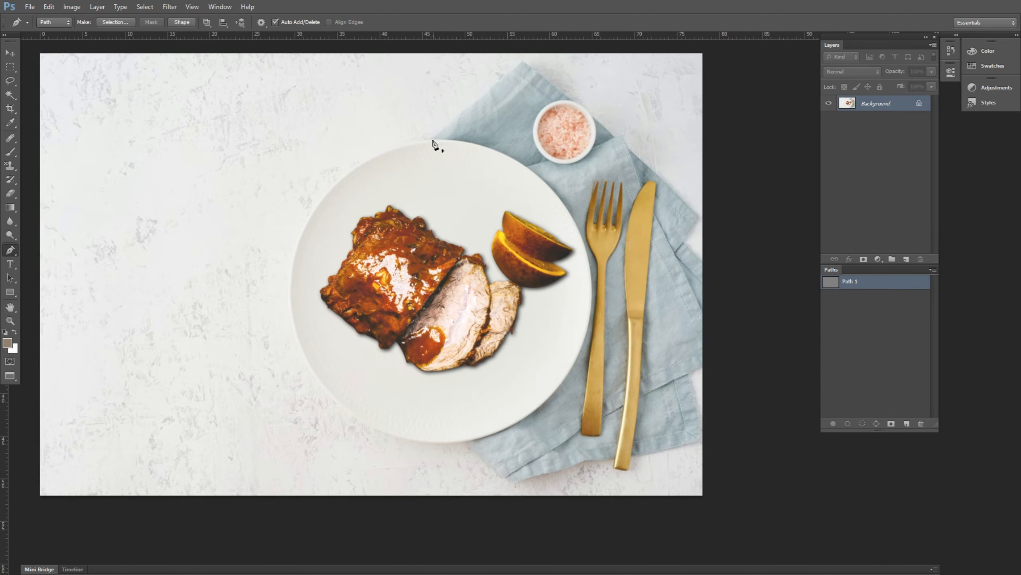
Trace a closed curved Pen tool path around the rim of the white plate.
drag(433, 140, 463, 139)
drag(569, 211, 614, 277)
drag(571, 369, 558, 389)
drag(449, 443, 378, 448)
drag(294, 333, 282, 284)
drag(317, 240, 314, 306)
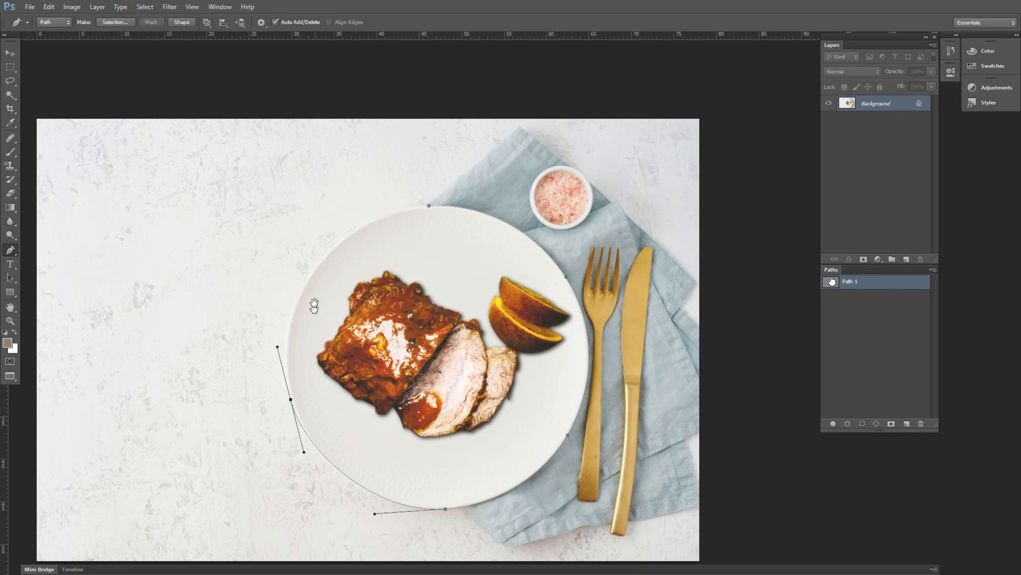
drag(320, 263, 344, 235)
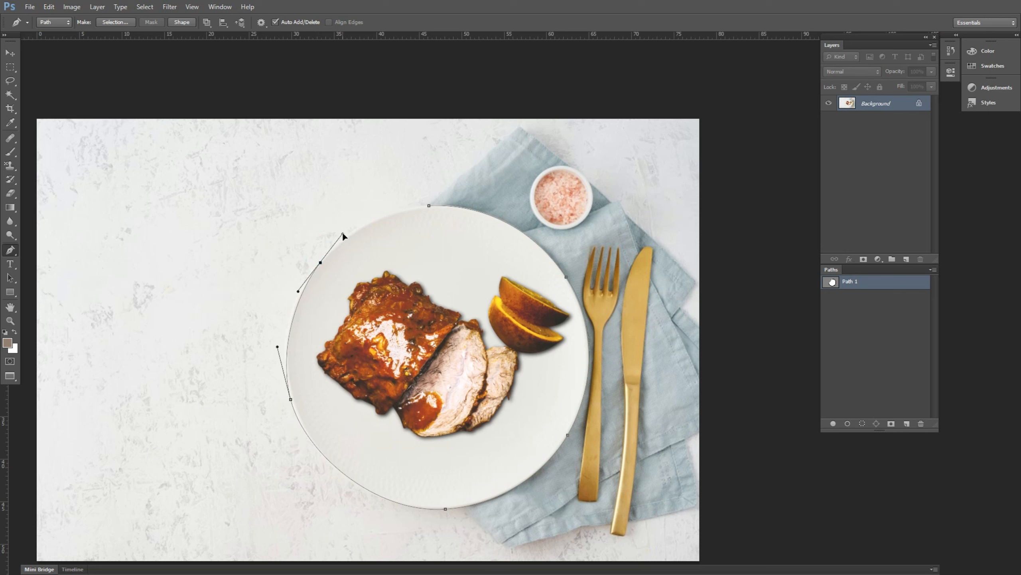
click(428, 205)
drag(428, 205, 465, 204)
Duplicate the Background layer and strongly darken the copy so the plate's edge stands out.
scroll(388, 414, up, 1)
scroll(388, 413, up, 1)
drag(283, 425, 293, 387)
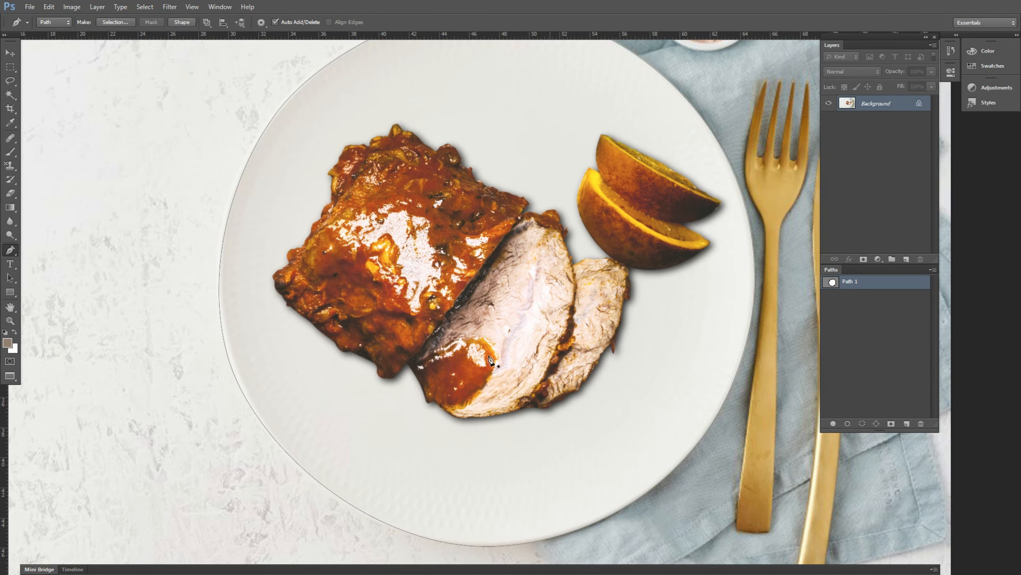
drag(888, 109, 906, 259)
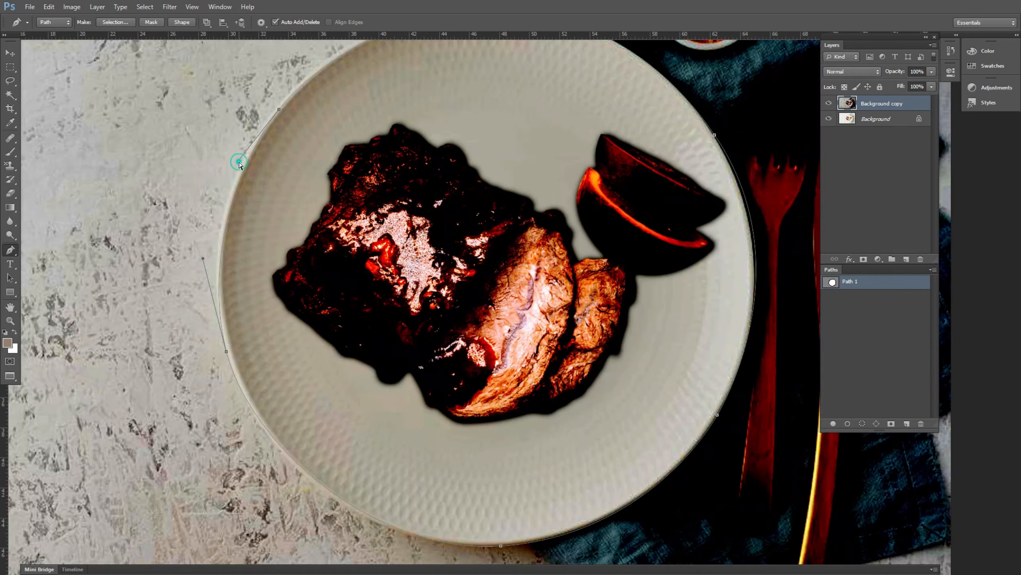
Refine the plate path's curve along the left rim and add an anchor point on the lower-left rim.
click(237, 162)
drag(203, 258, 200, 252)
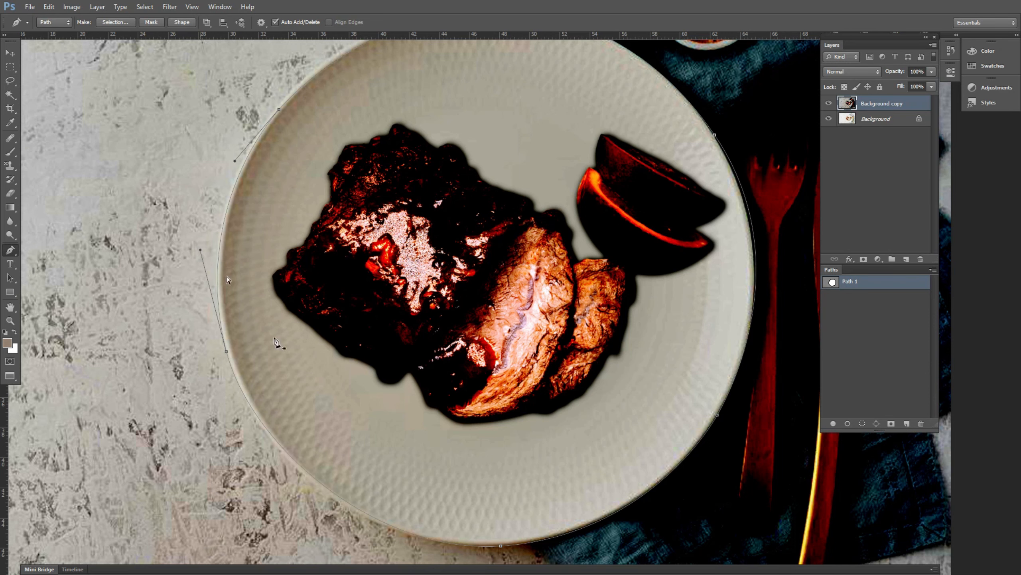
drag(376, 467, 277, 382)
click(300, 367)
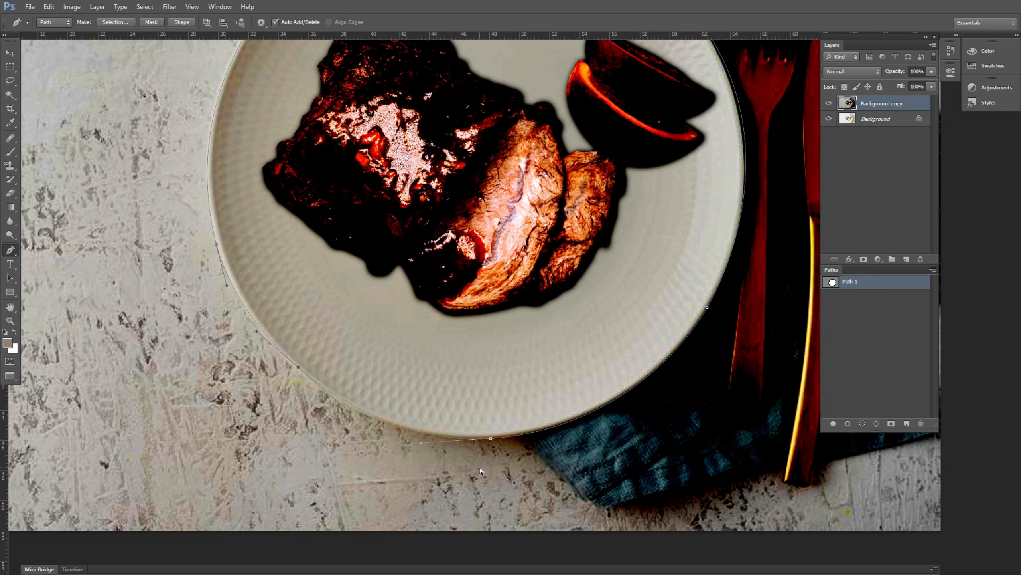
Adjust the path along the plate's bottom and lower-right rim, nudging the selected point into place.
ctrl+click(522, 428)
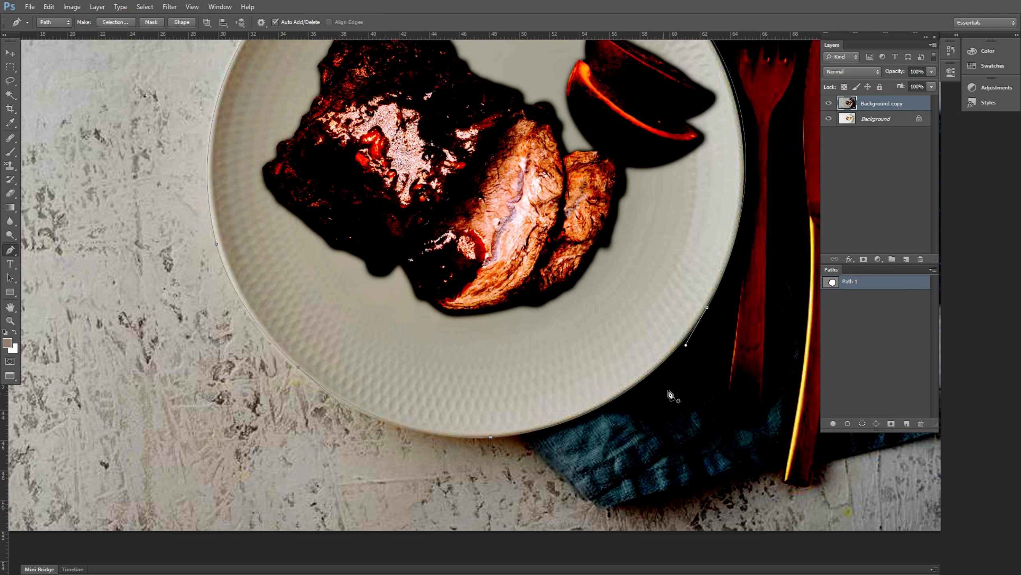
drag(707, 367, 736, 338)
key(Up)
key(Up)
key(Left)
Reposition the plate path's upper-right anchor point and its direction handles to follow the rim.
drag(719, 157, 719, 281)
drag(713, 141, 713, 155)
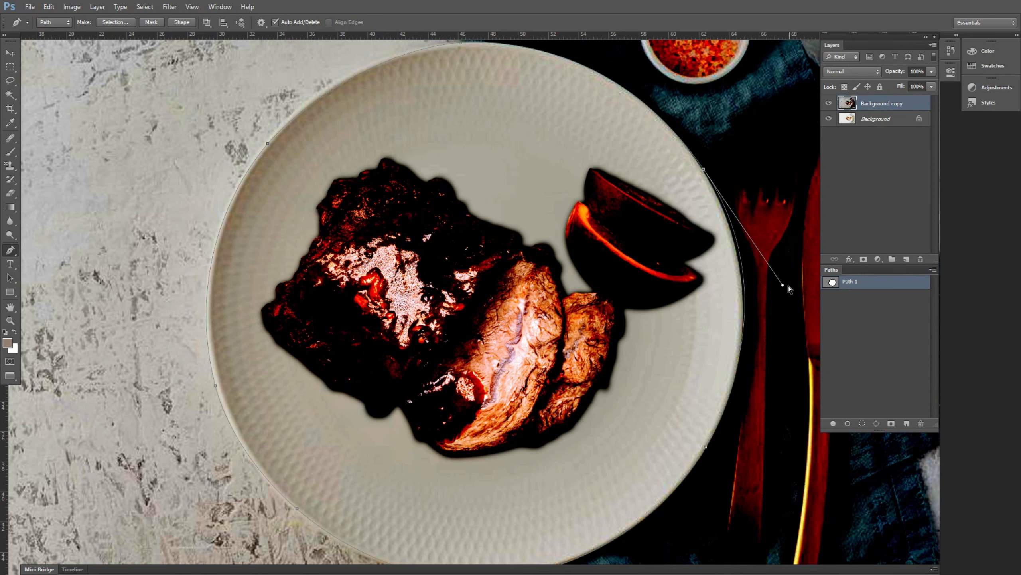
drag(783, 285, 779, 279)
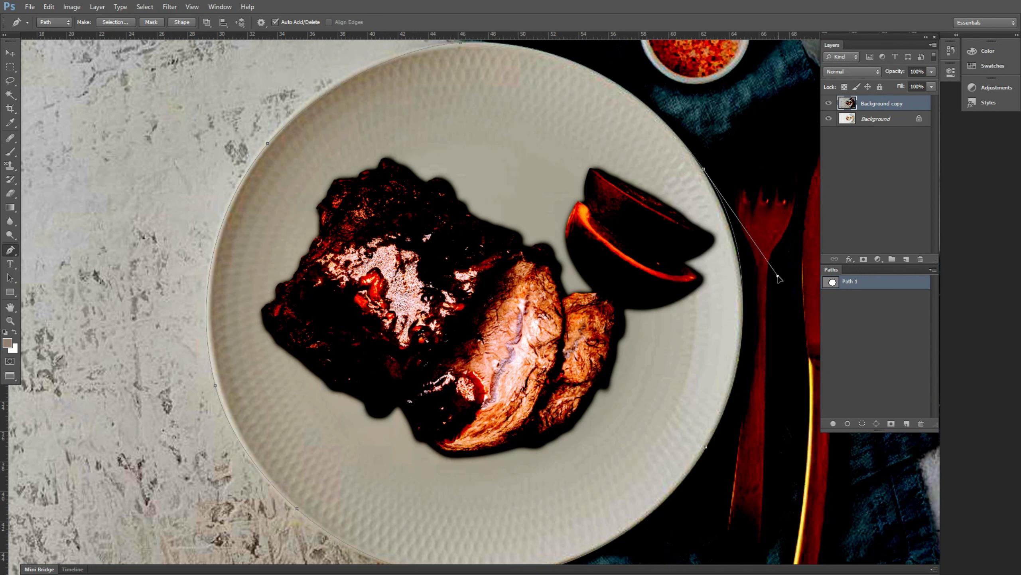
ctrl+click(703, 170)
drag(703, 169, 702, 168)
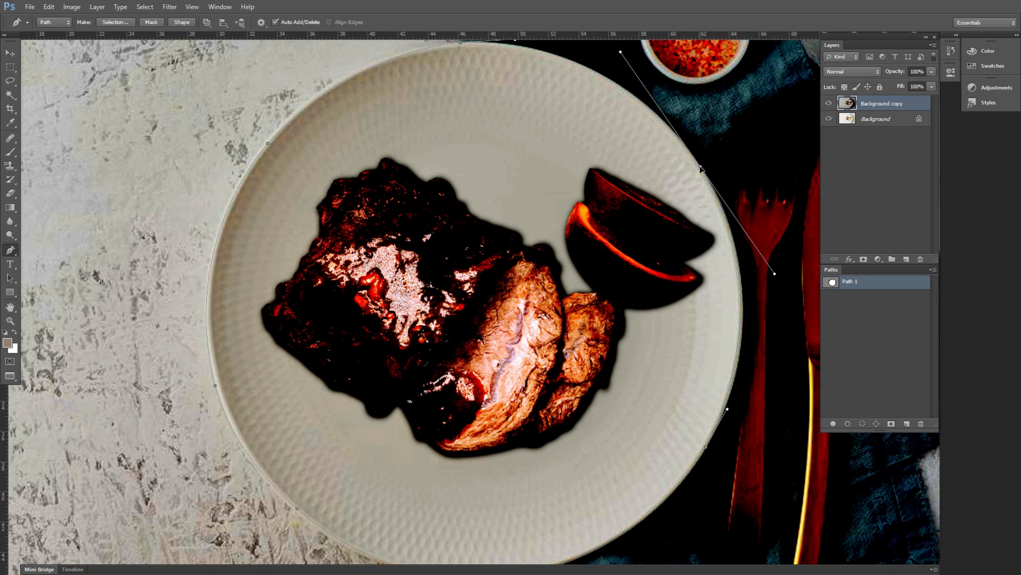
drag(702, 169, 701, 171)
Adjust the curve handle on the plate's upper-left rim to fit the path to the edge.
drag(495, 156, 550, 230)
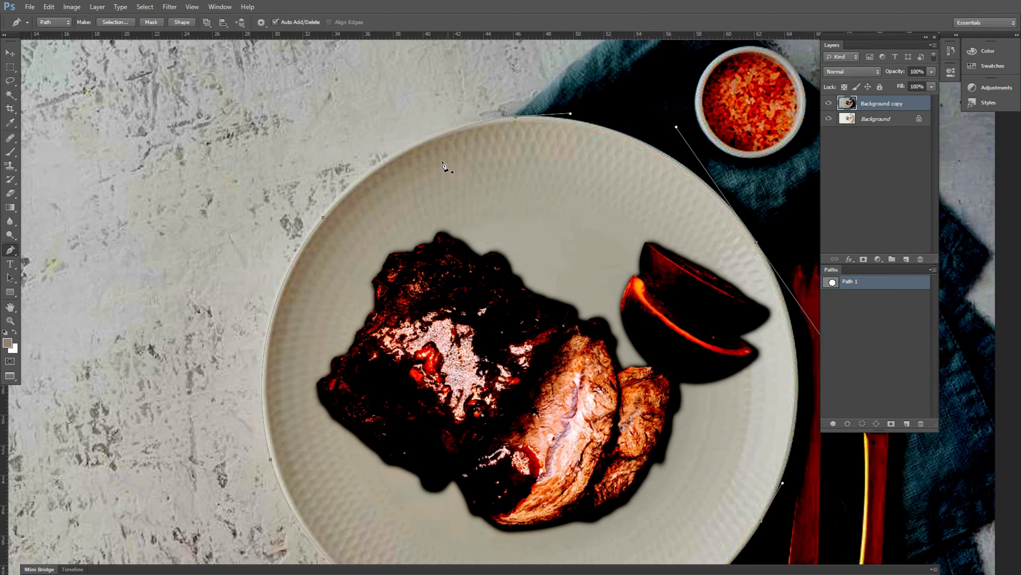
click(417, 203)
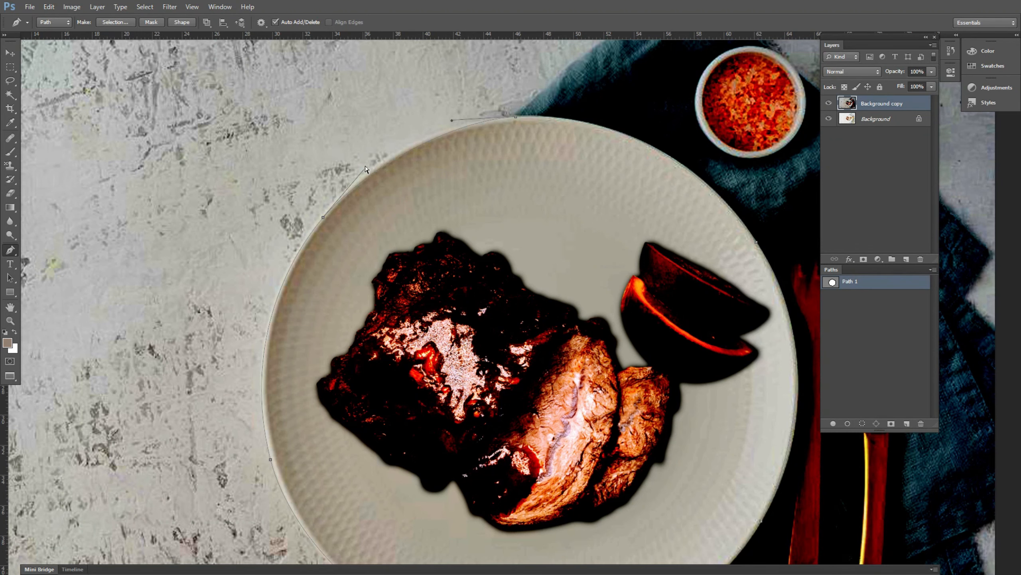
drag(366, 169, 365, 164)
Trace a closed curved path around the small round bowl of pink salt.
drag(711, 167, 602, 183)
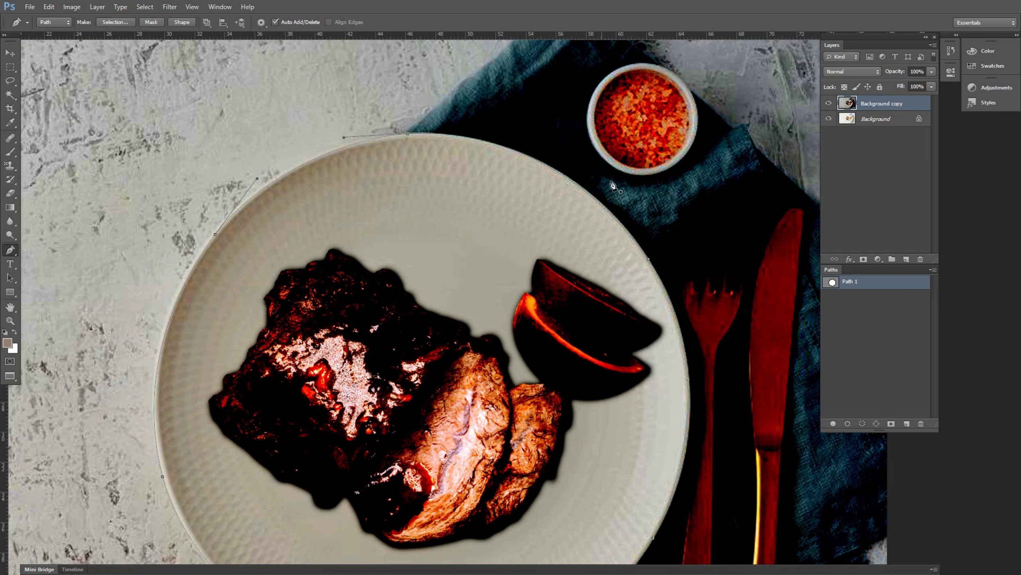
drag(630, 63, 664, 58)
drag(697, 103, 705, 130)
drag(660, 173, 634, 180)
drag(588, 126, 586, 155)
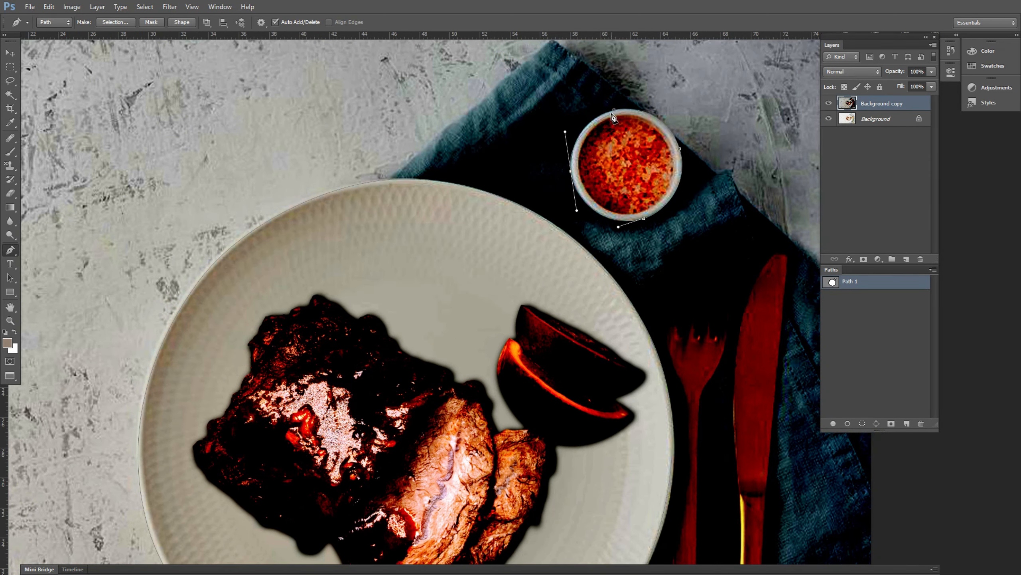
drag(615, 110, 629, 108)
Undo the last change to the bowl path and nudge its left side to the right to fit the rim.
key(ctrl+z)
click(575, 144)
key(Right)
key(Right)
key(Right)
drag(556, 169, 585, 184)
Hide the Background copy layer and trace a path around the gold knife from tip to handle end.
click(829, 105)
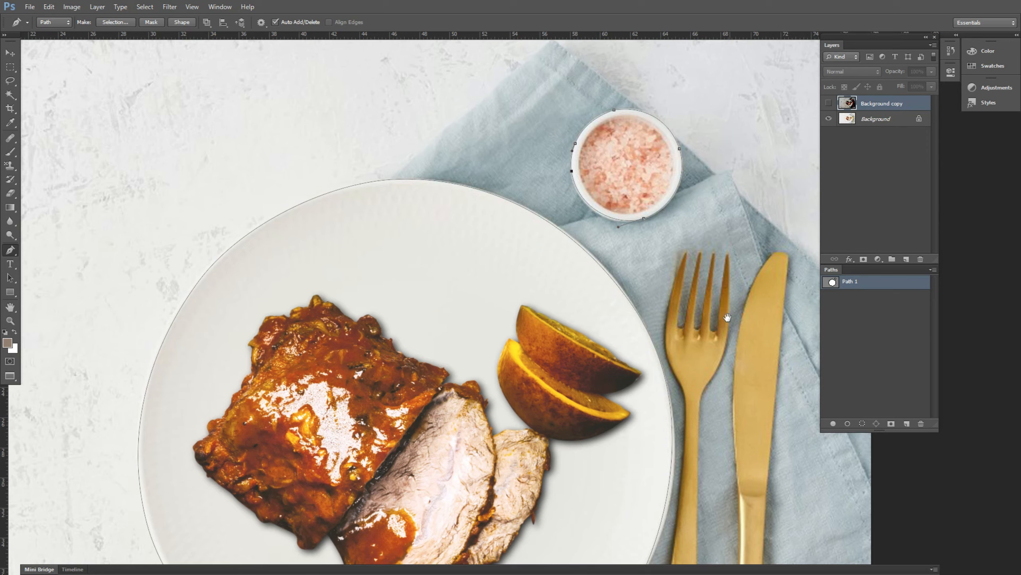
drag(729, 318, 635, 174)
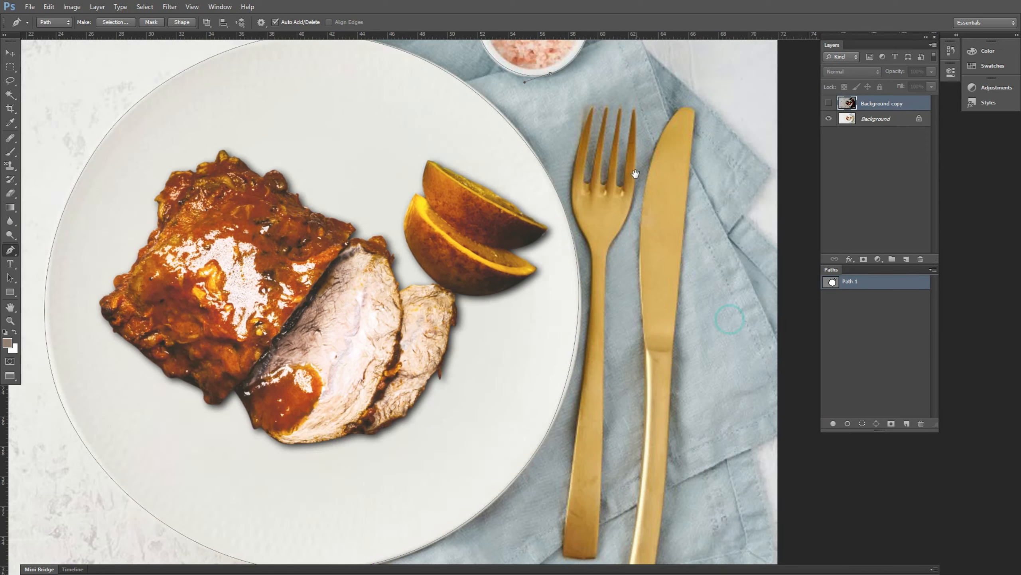
click(694, 114)
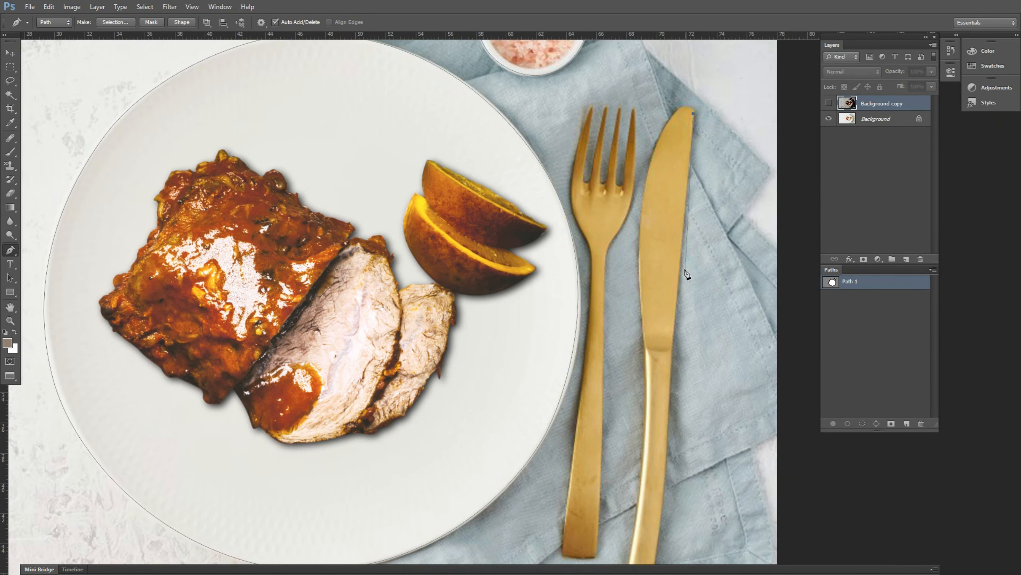
drag(678, 295, 676, 313)
drag(675, 398, 669, 261)
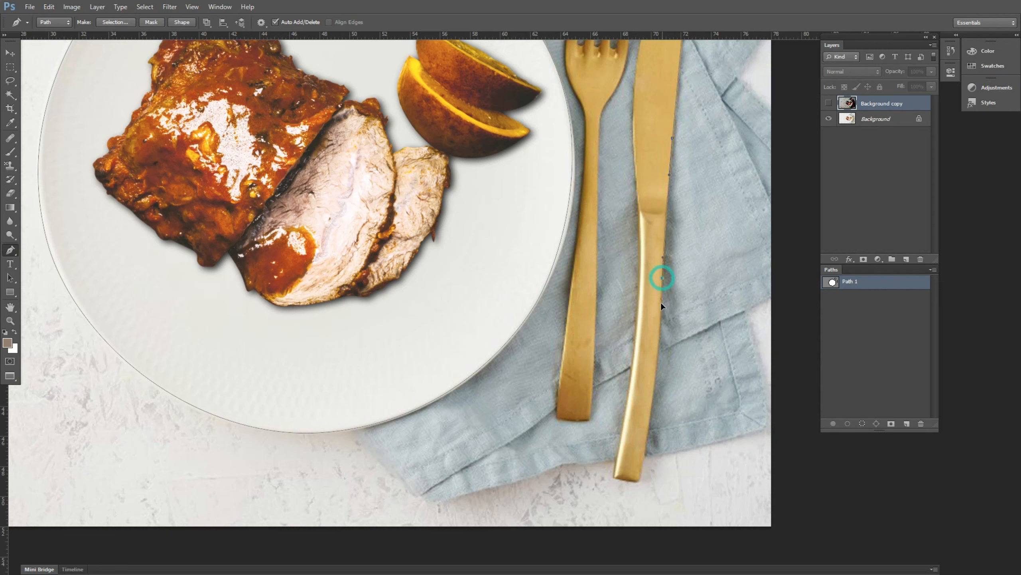
drag(660, 314, 659, 315)
drag(651, 407, 647, 435)
drag(641, 475, 622, 480)
drag(615, 470, 616, 462)
drag(635, 332, 639, 302)
drag(637, 208, 636, 179)
drag(634, 147, 630, 224)
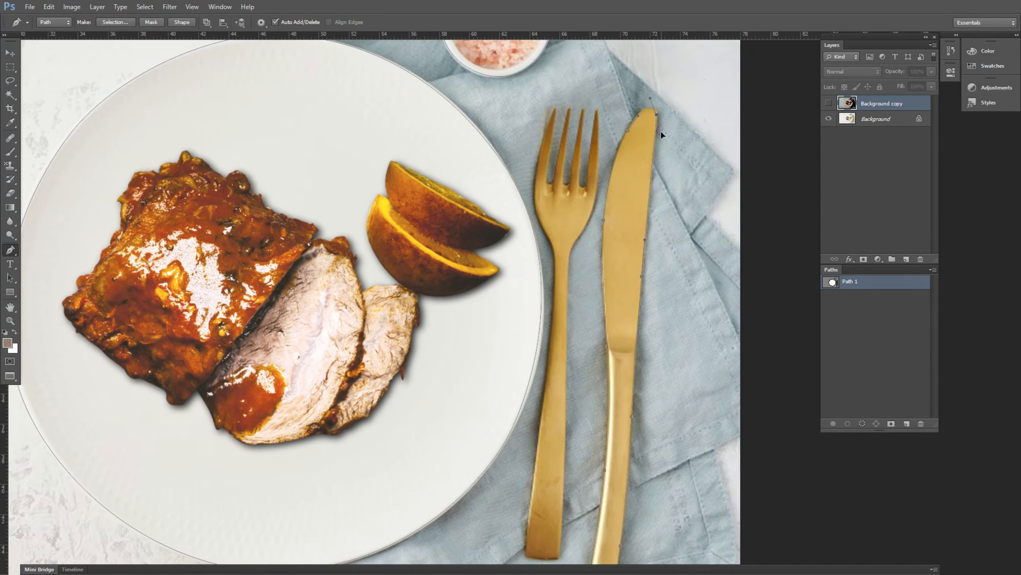
Trace a closed path around the gold fork, including its handle, head and tines.
drag(566, 371, 565, 415)
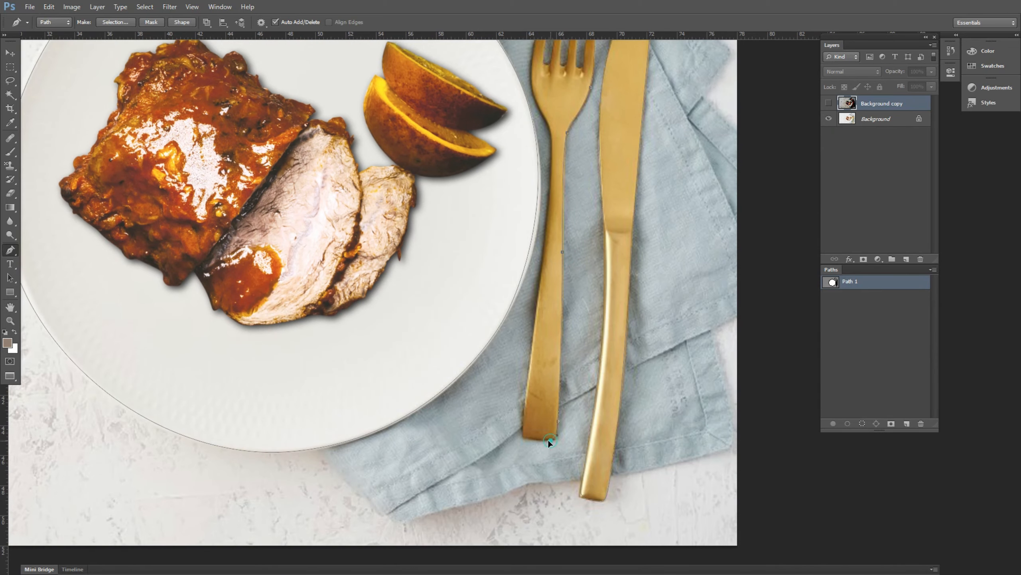
drag(526, 438, 523, 427)
drag(552, 242, 553, 229)
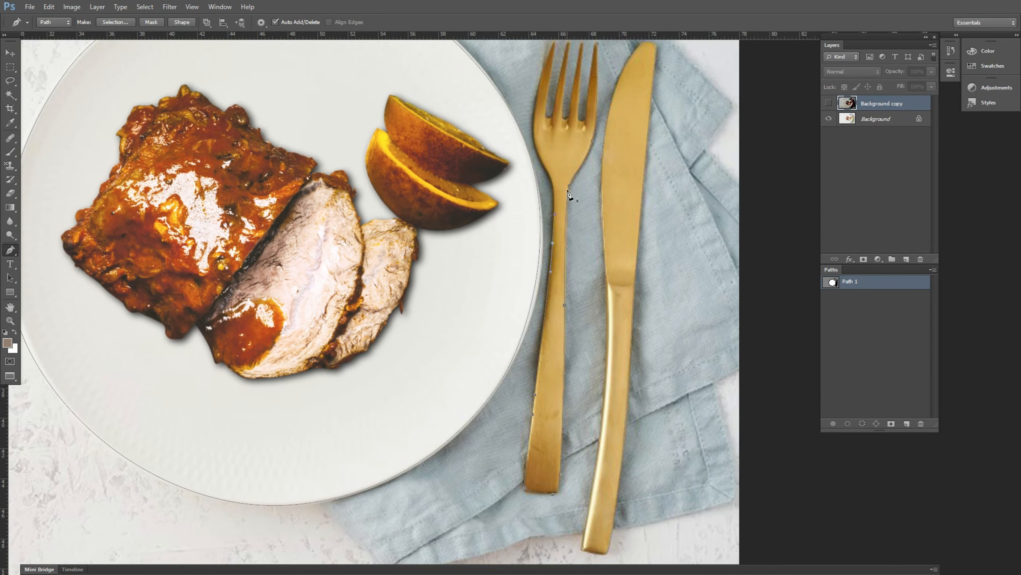
drag(547, 171, 539, 157)
drag(534, 111, 523, 182)
mouse_move(532, 142)
mouse_down()
mouse_move(536, 129)
mouse_move(549, 141)
mouse_up()
click(532, 203)
click(554, 127)
click(548, 198)
drag(555, 198, 557, 189)
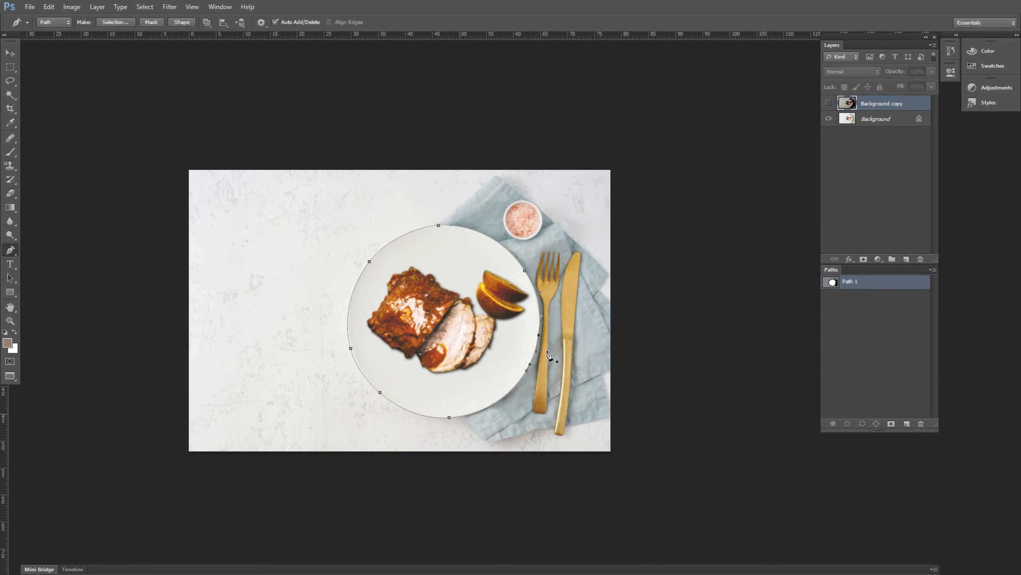
Load Path 1 as a selection around the plate, salt bowl, fork and knife.
ctrl+click(834, 282)
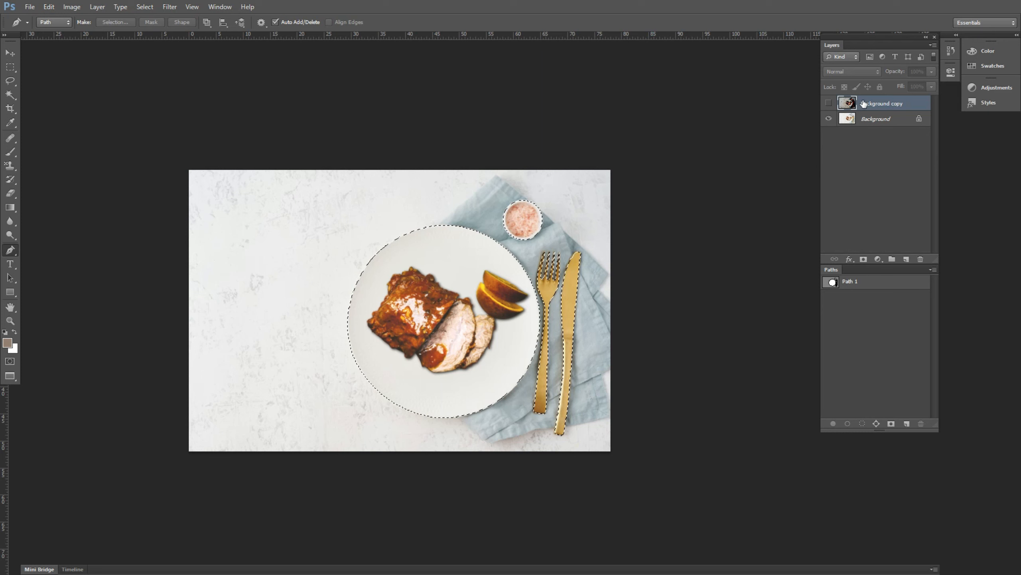
Check the Background copy layer against the original photo and delete that layer.
mouse_move(878, 103)
mouse_down()
mouse_move(921, 254)
mouse_move(877, 104)
mouse_up()
click(829, 103)
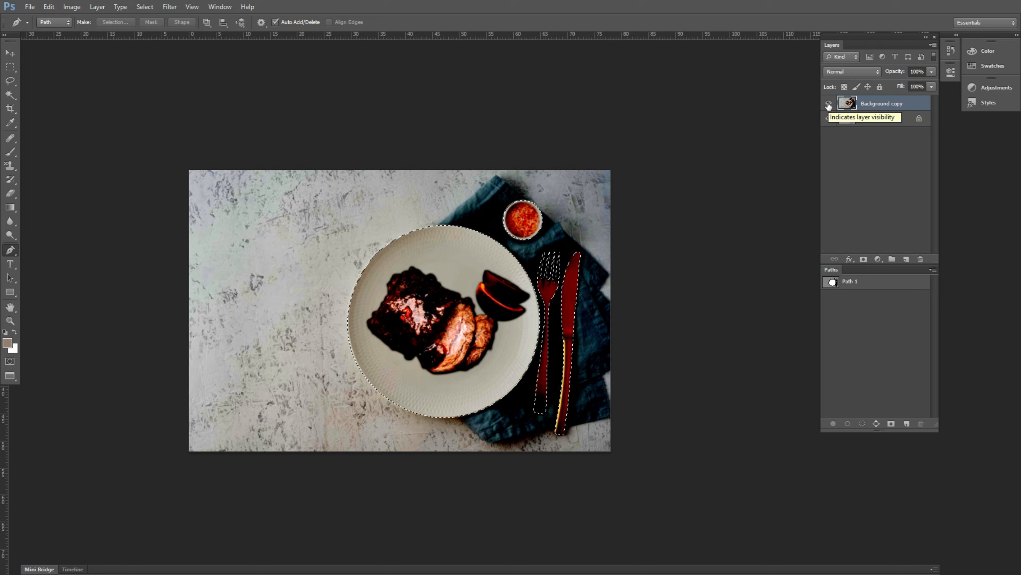
click(829, 105)
drag(873, 104, 921, 258)
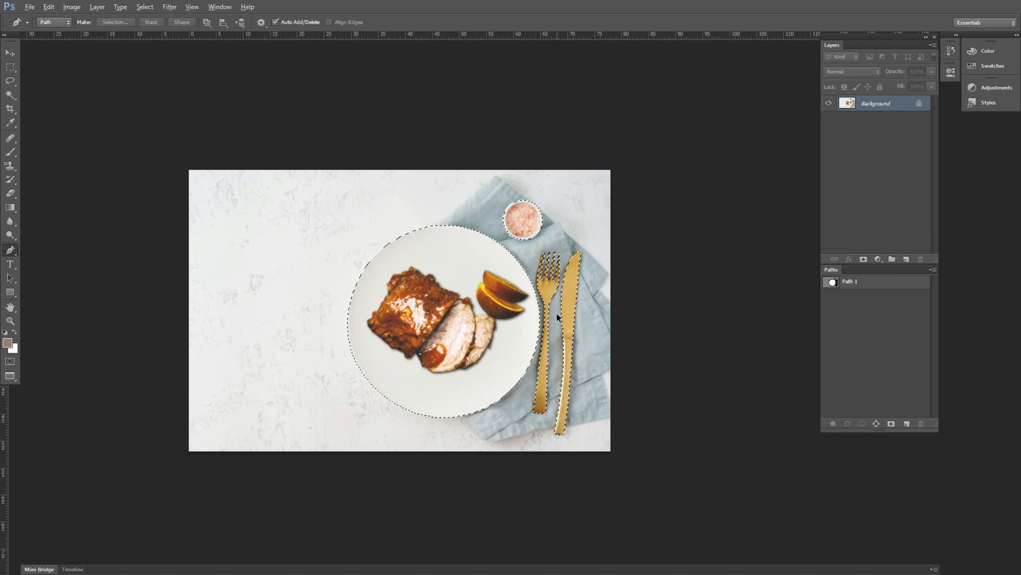
Check the selection edges around the plate, salt bowl, fork and knife and try inverting the selection.
scroll(556, 314, up, 1)
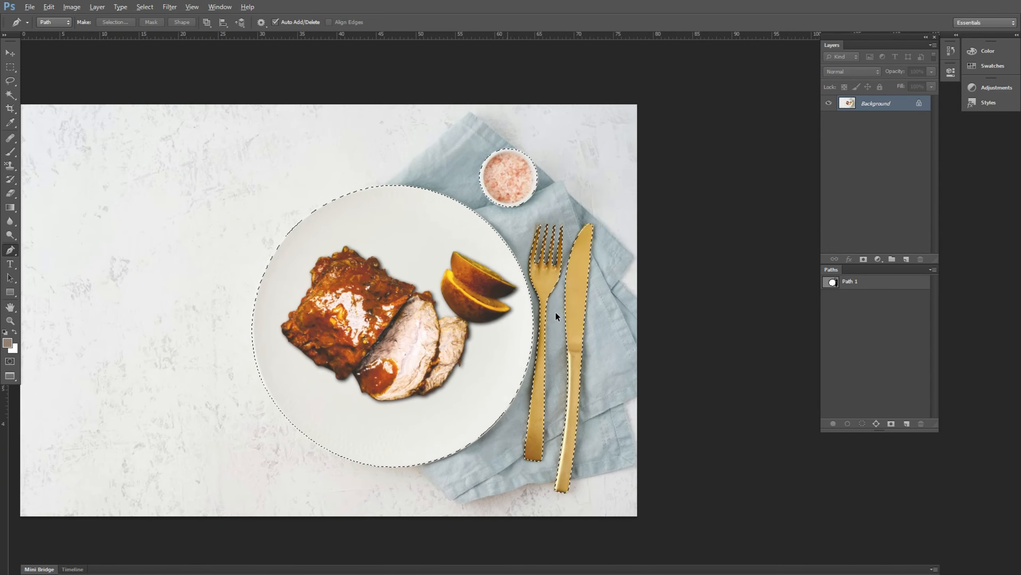
scroll(554, 312, down, 1)
scroll(554, 310, up, 2)
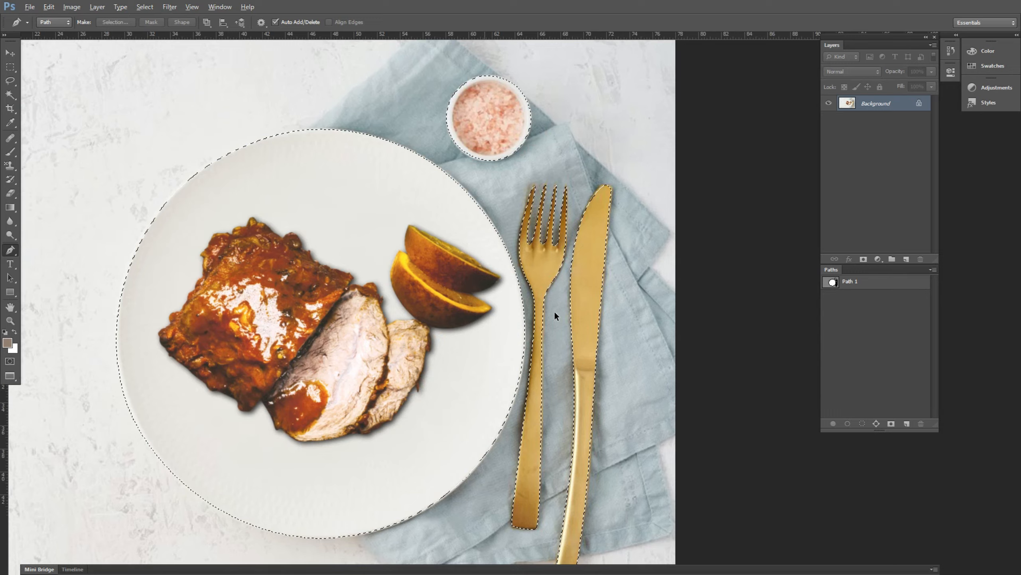
scroll(554, 311, down, 1)
scroll(553, 311, down, 1)
scroll(553, 310, up, 3)
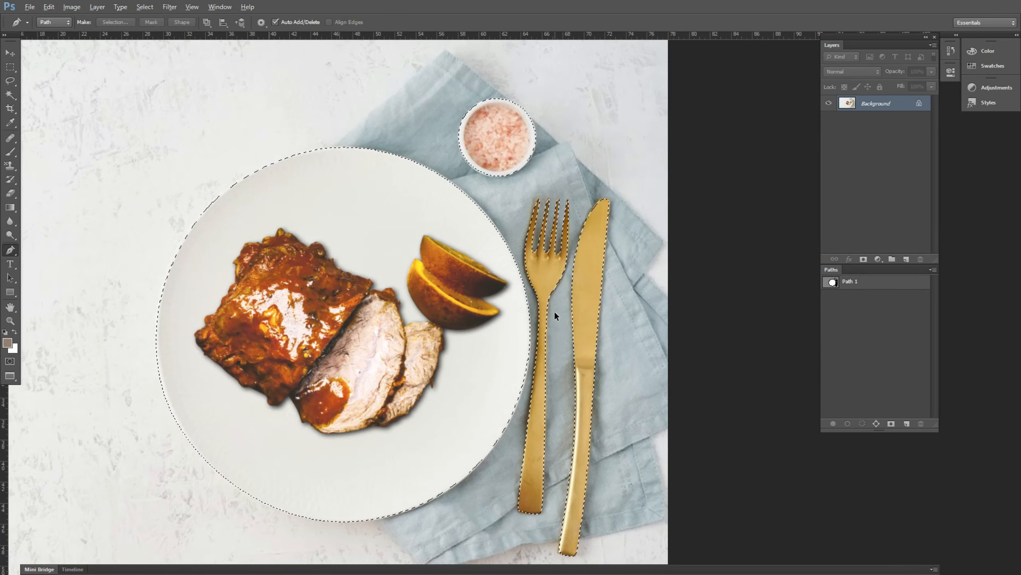
scroll(554, 310, down, 2)
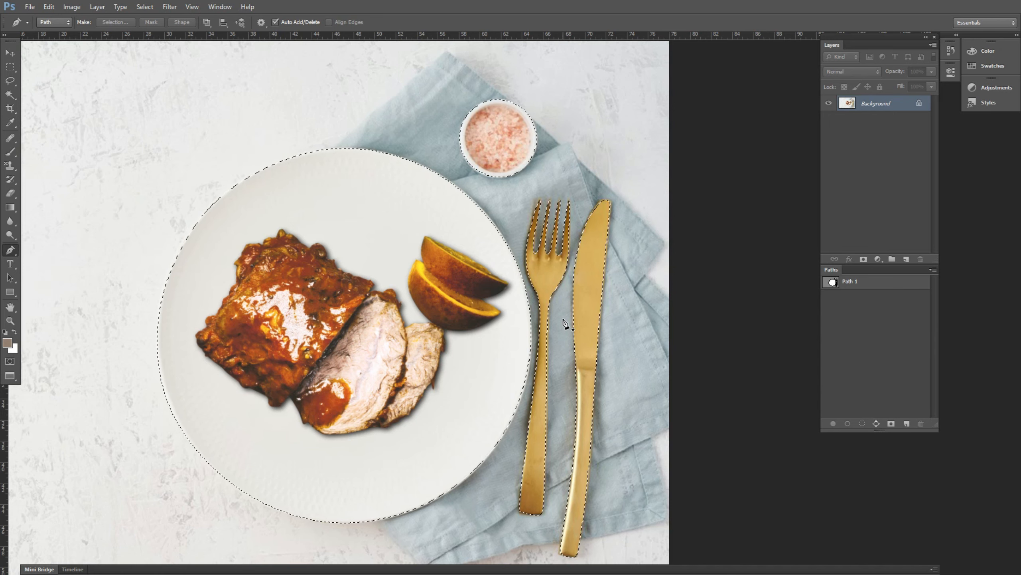
key(ctrl+shift+i)
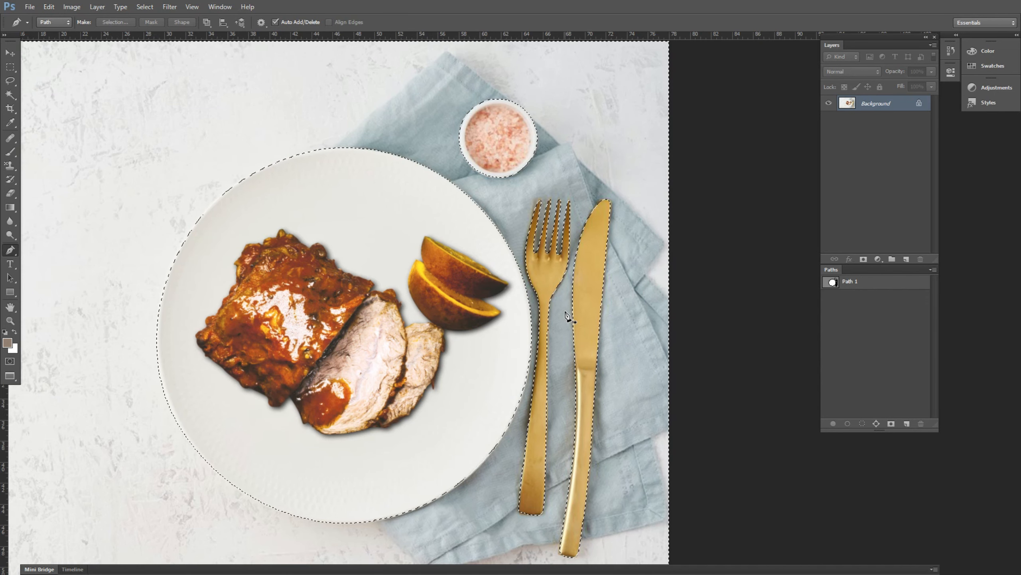
key(ctrl+minus)
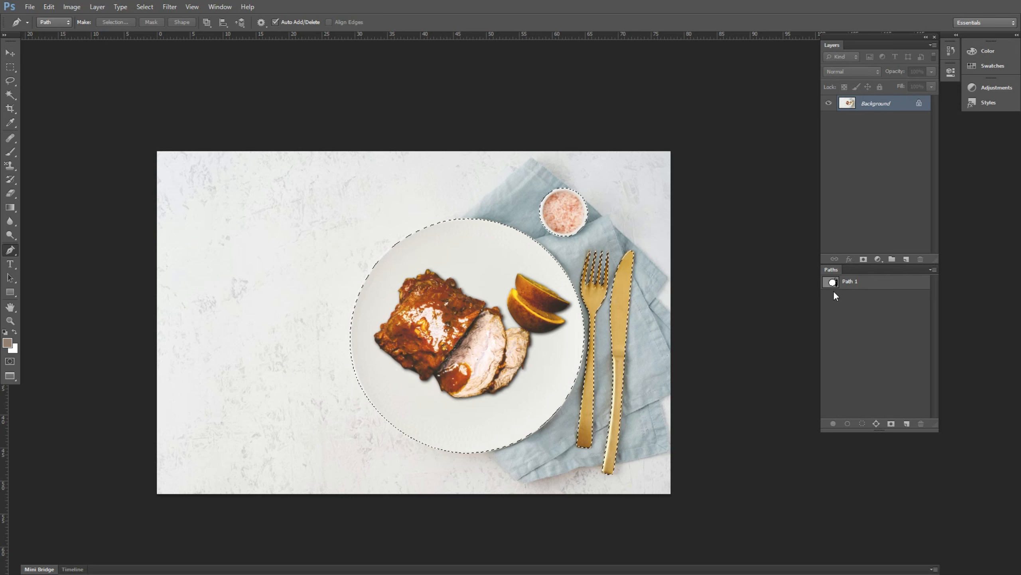
Feather the selection by 0.5 pixels and copy the selected plate, salt bowl, fork and knife to a new layer.
key(shift+F6)
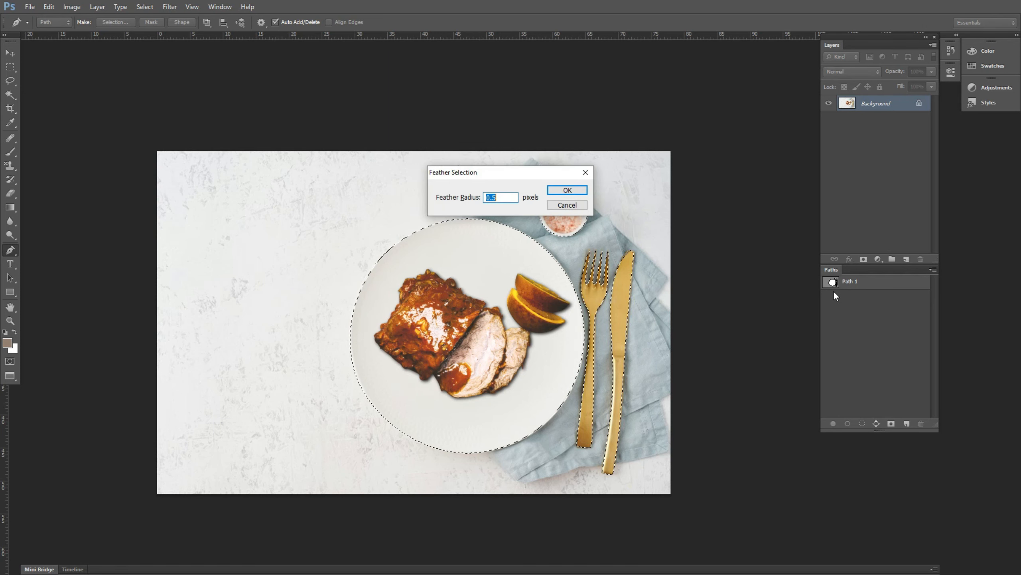
click(582, 192)
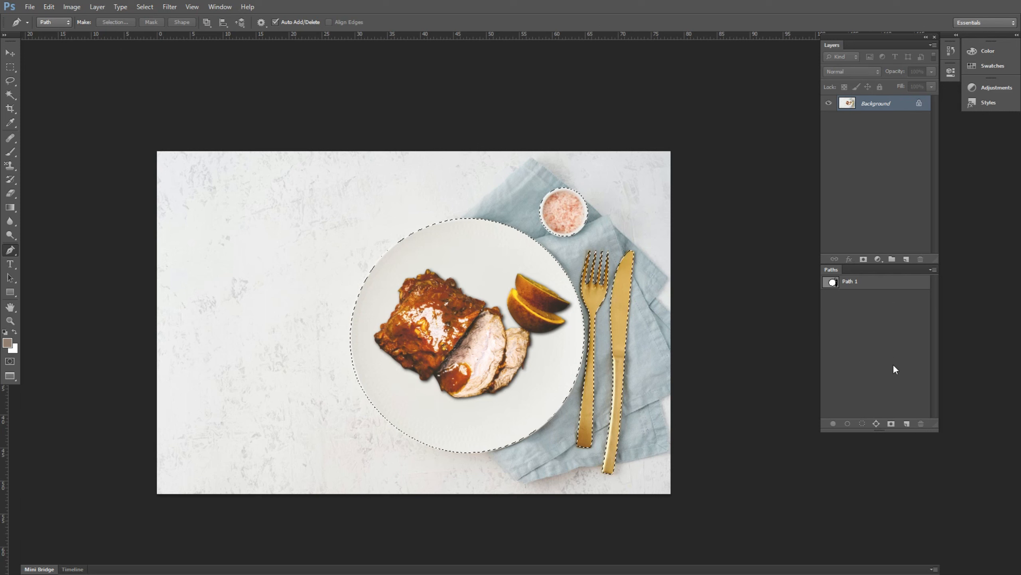
key(ctrl+j)
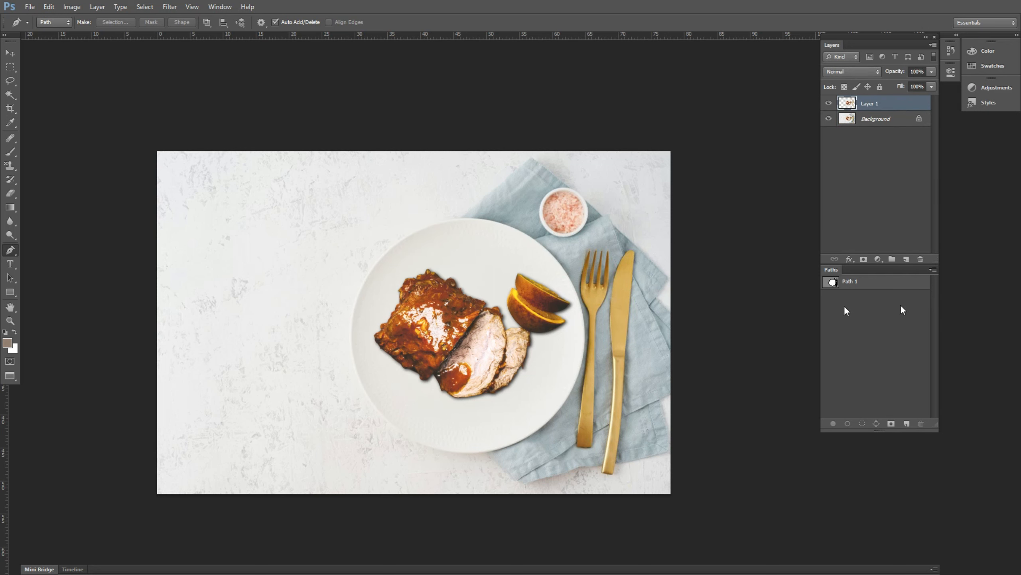
Add an empty layer directly above the Background layer and fill it with white.
click(874, 120)
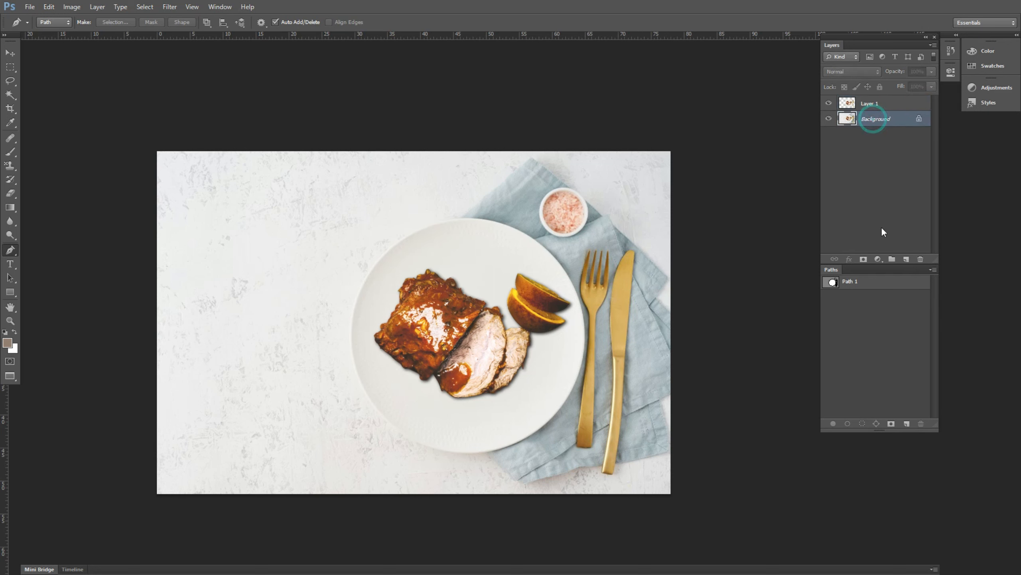
click(906, 259)
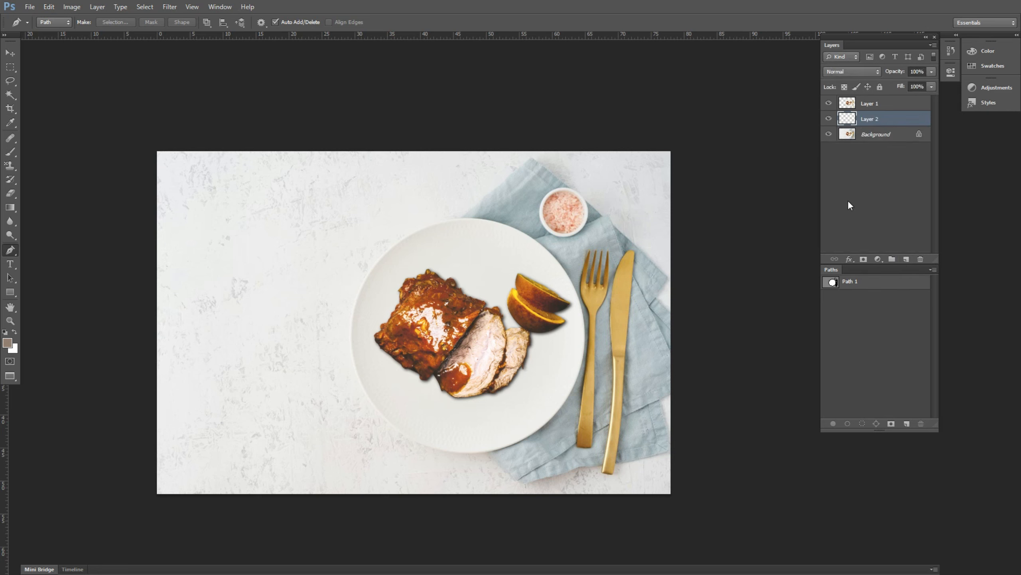
key(ctrl+BackSpace)
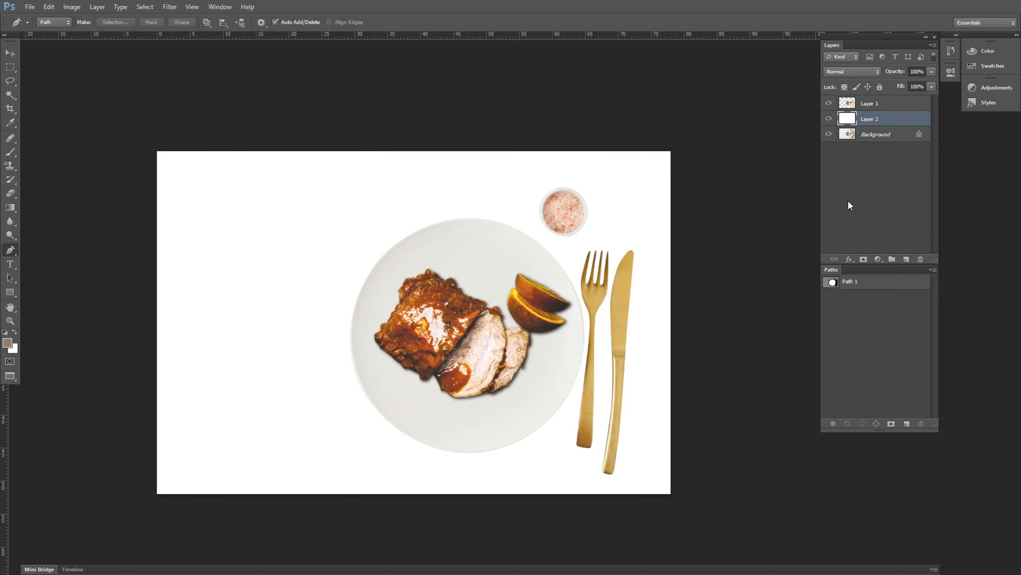
Compare the cutout on the white fill layer with the original photo by toggling the fill layer's visibility.
click(829, 119)
click(828, 119)
click(828, 119)
click(829, 119)
Pick the bright pink e52cb7, make it the background colour and fill Layer 2 with it.
click(8, 345)
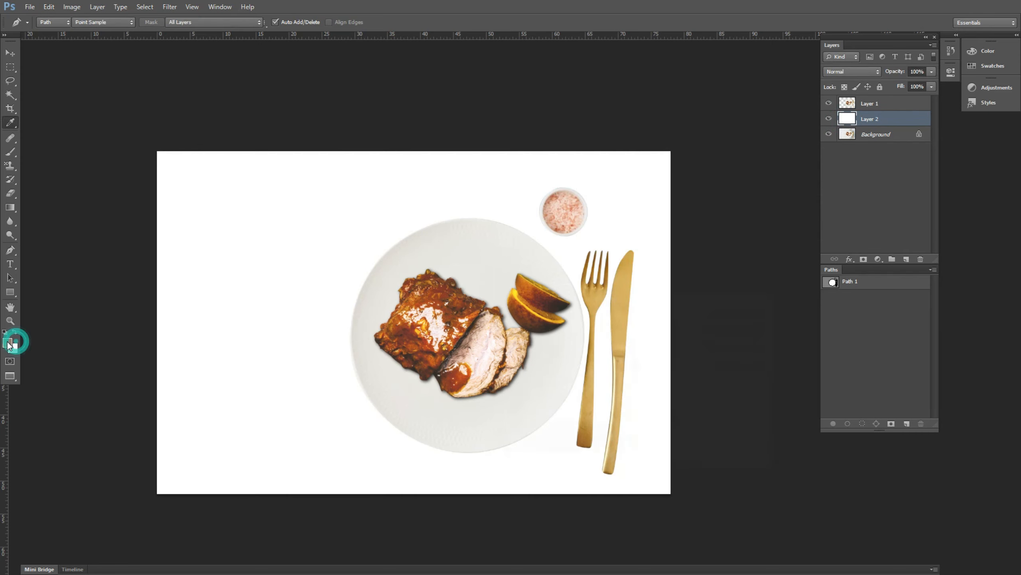
drag(597, 341, 597, 333)
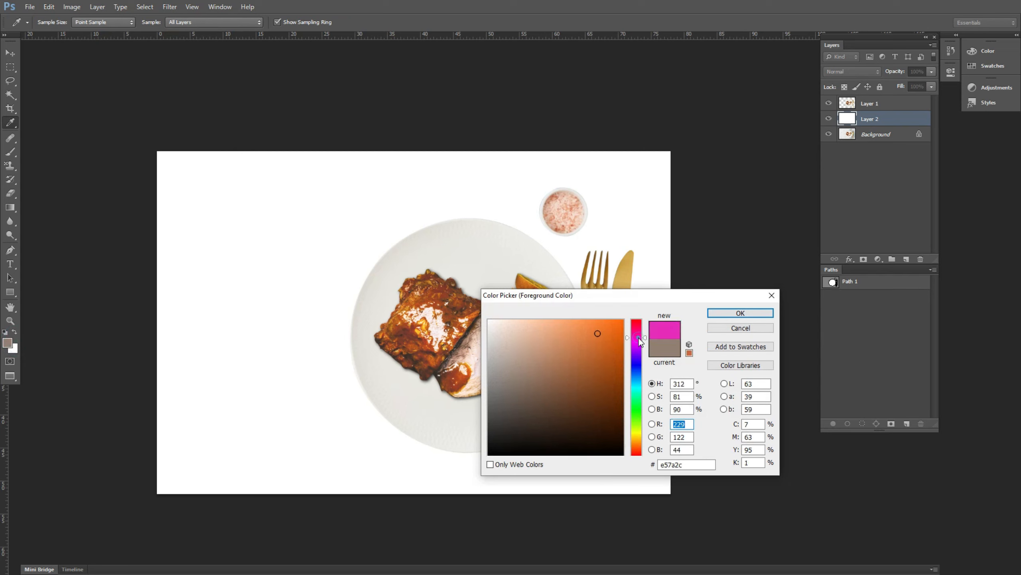
click(640, 342)
click(741, 328)
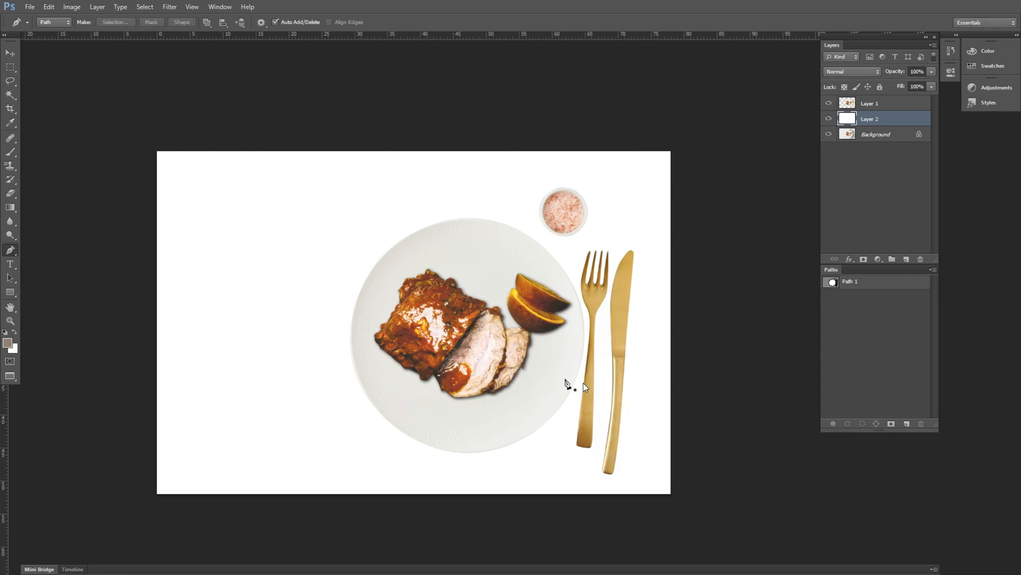
key(x)
key(ctrl+BackSpace)
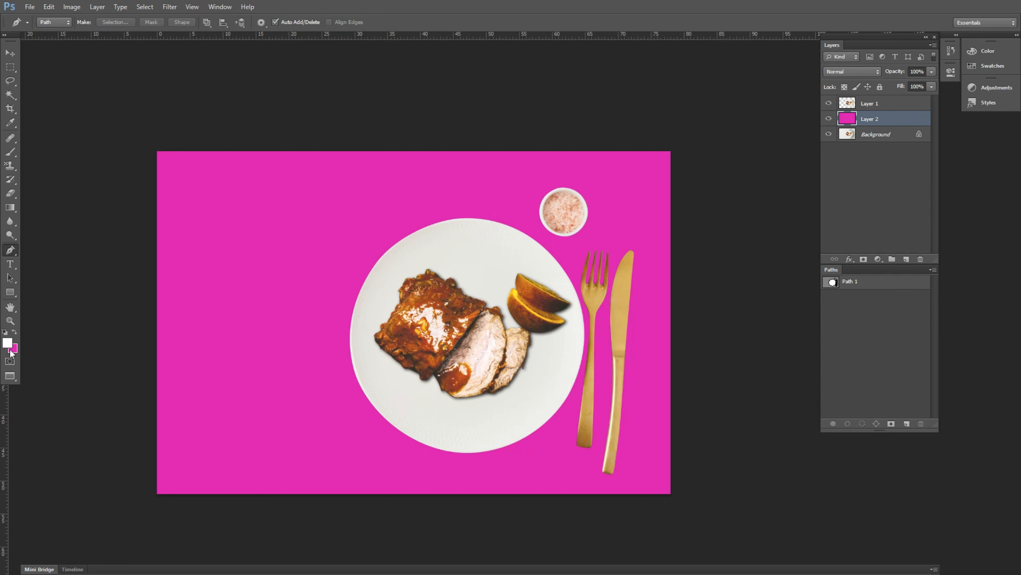
Set the background colour to the red-brown 8c361d sampled from the roasted meat and fill Layer 2 with it.
click(14, 348)
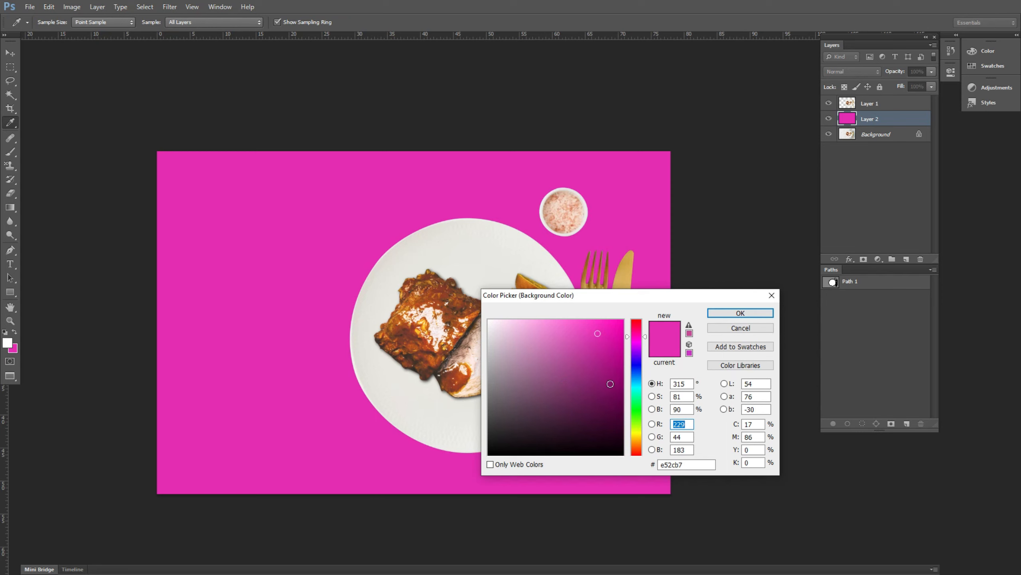
click(628, 272)
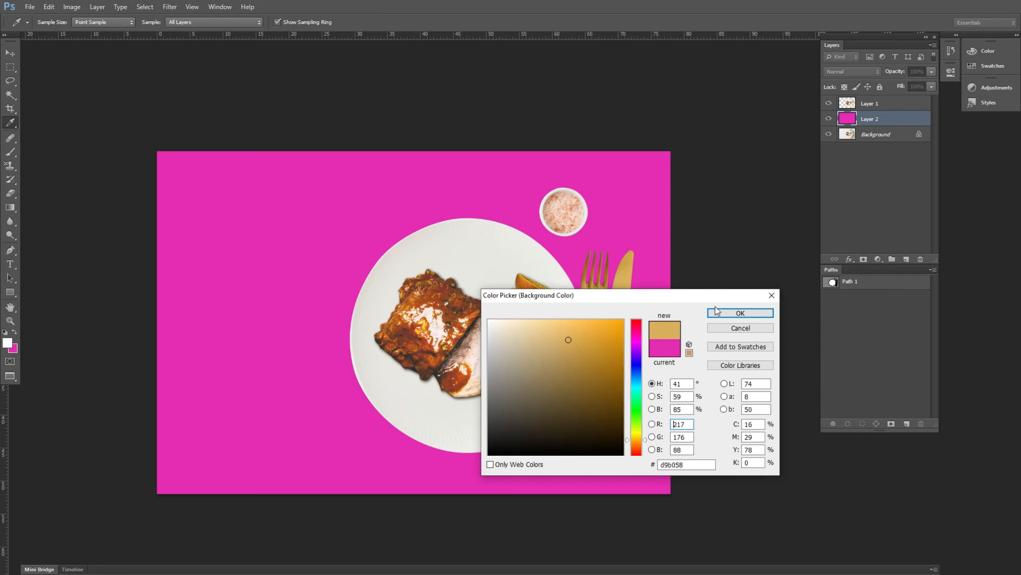
click(445, 293)
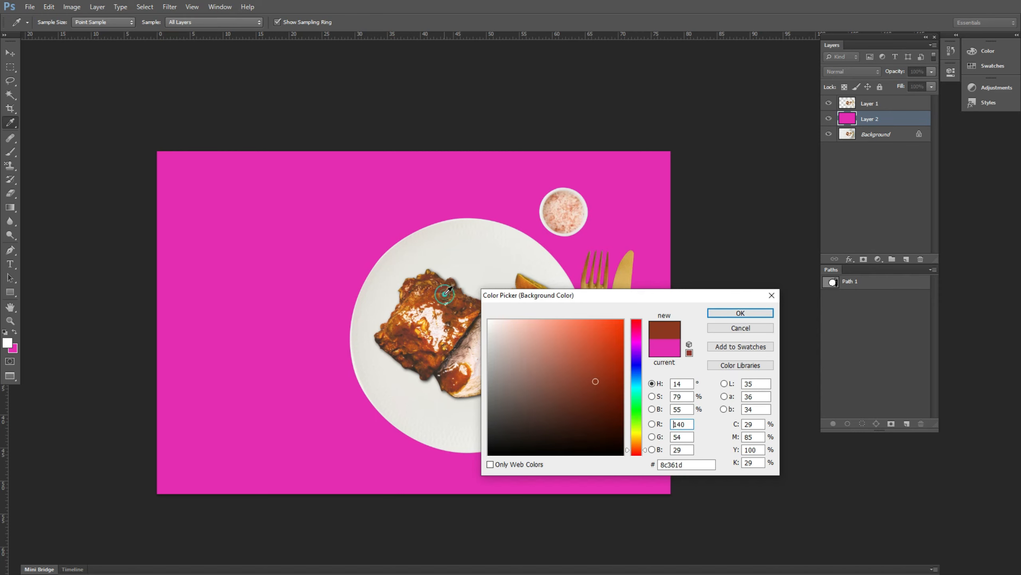
click(746, 313)
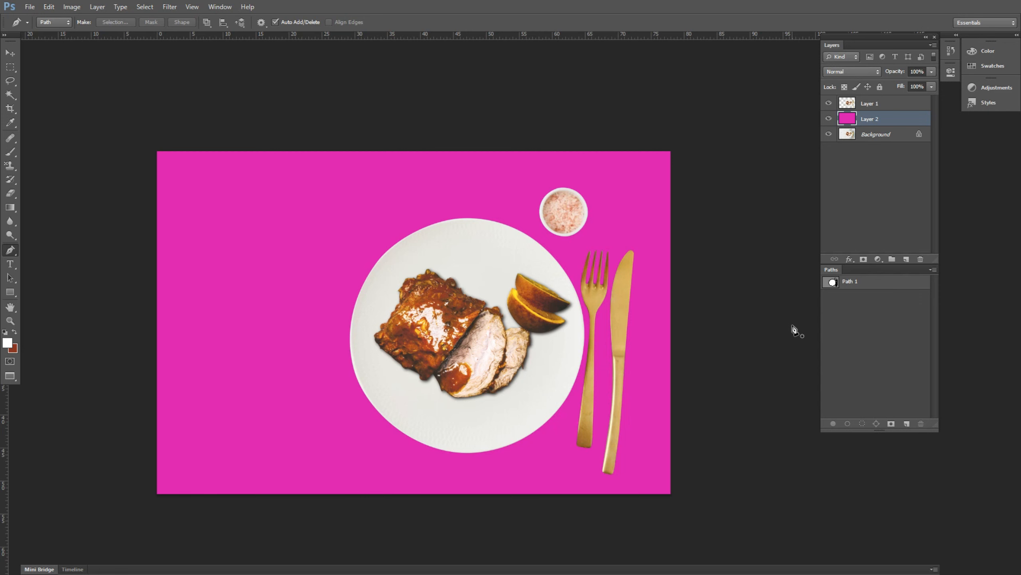
key(ctrl+BackSpace)
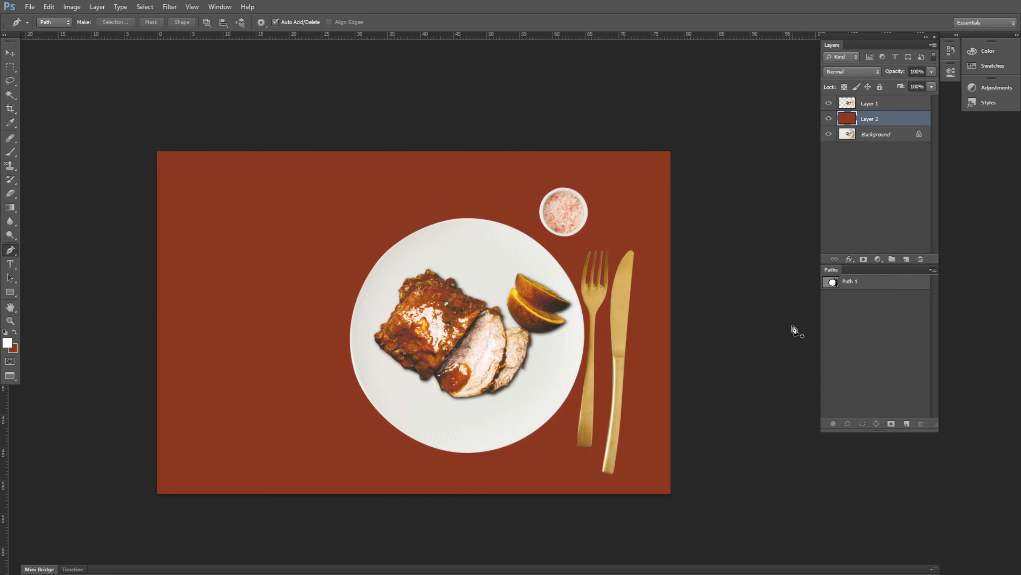
scroll(550, 284, up, 3)
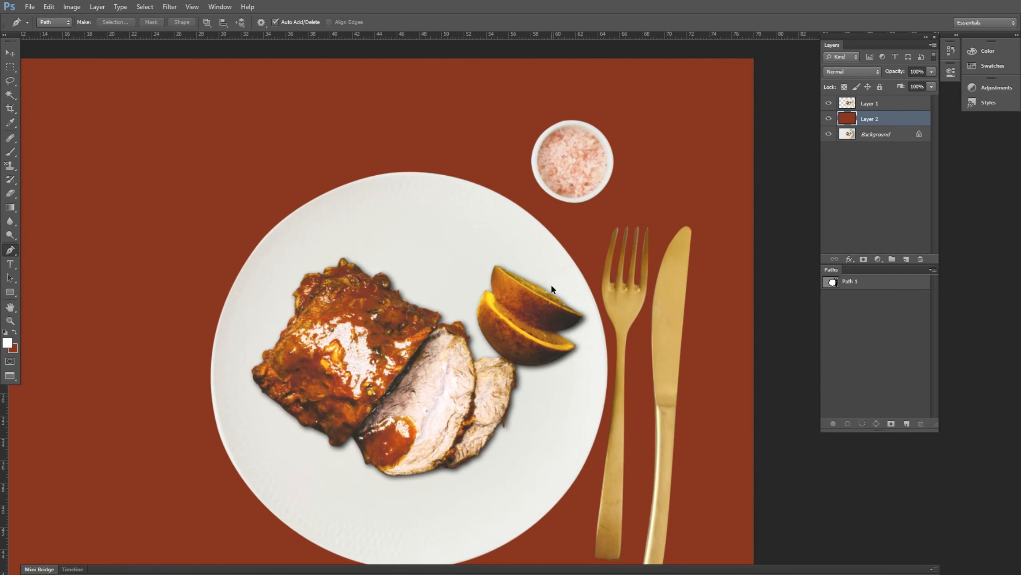
scroll(551, 284, down, 3)
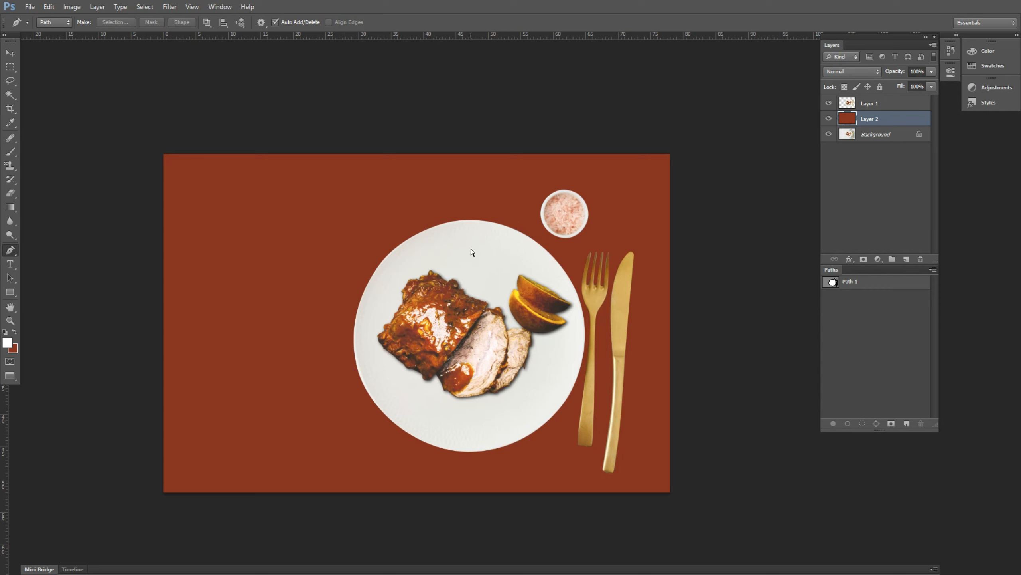
Save the image as a JPEG over the existing file in the tiutorial folder, with quality 12 (Maximum) and Baseline ("Standard").
key(ctrl+shift+s)
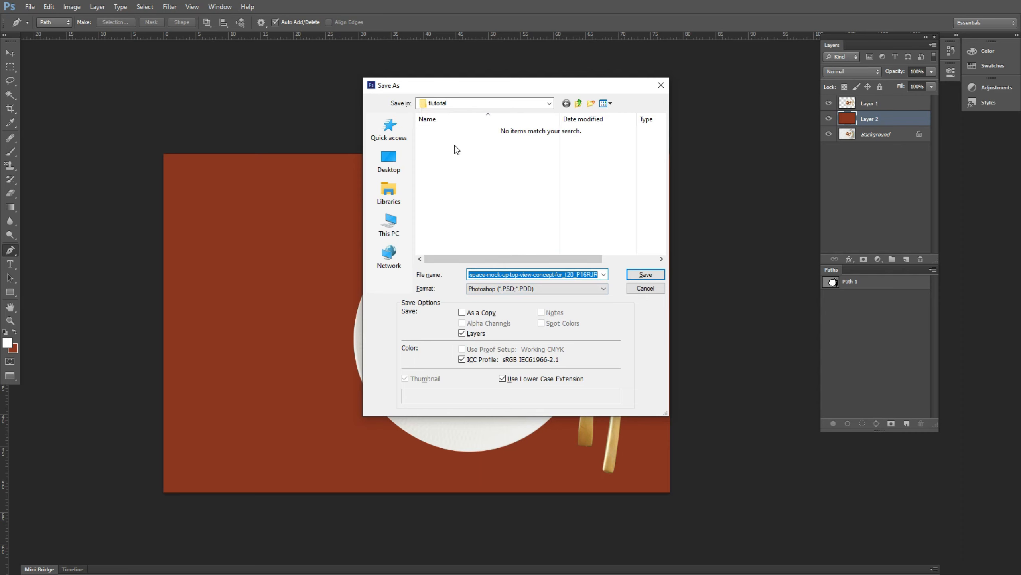
click(532, 289)
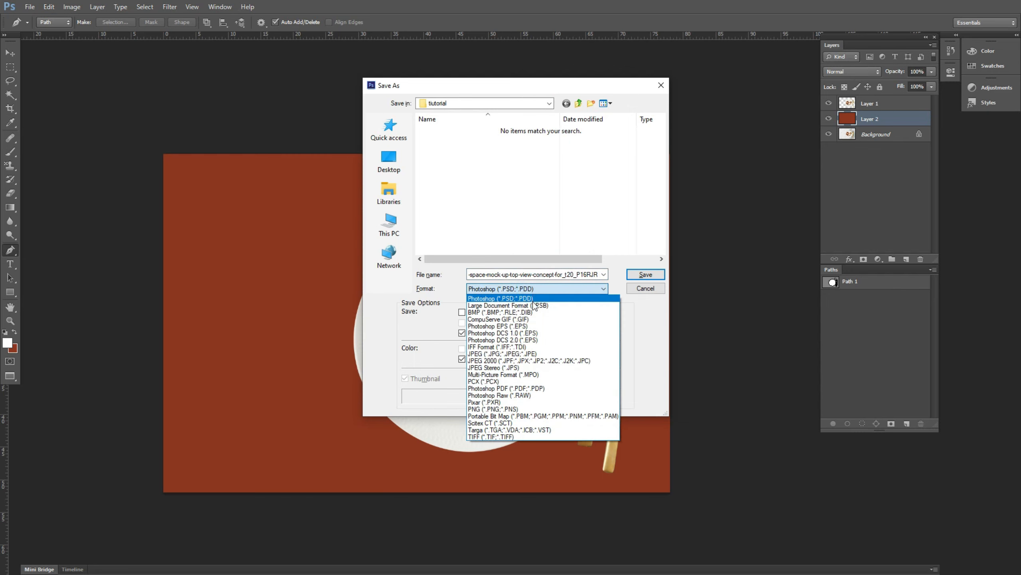
click(533, 353)
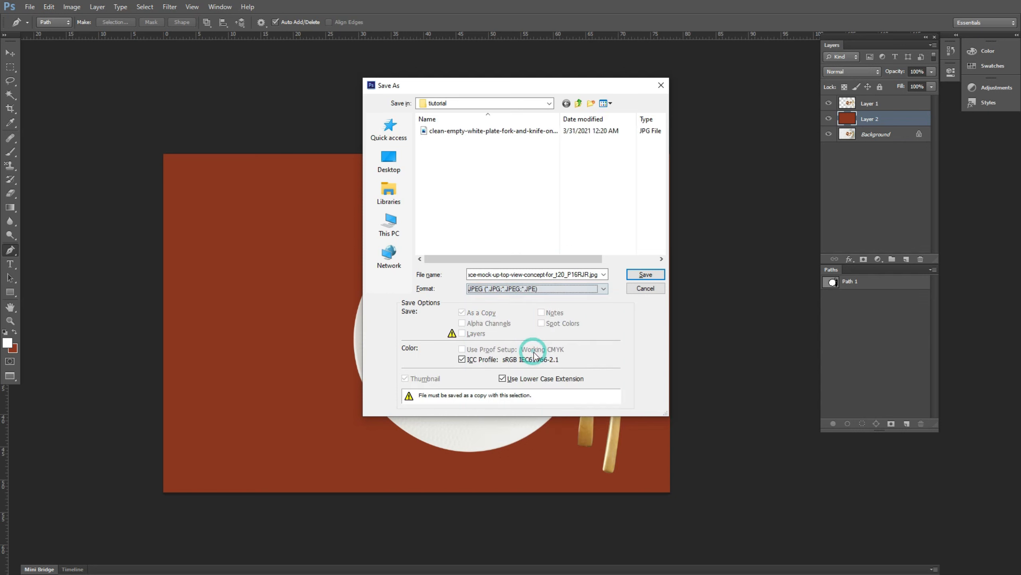
click(646, 275)
click(496, 222)
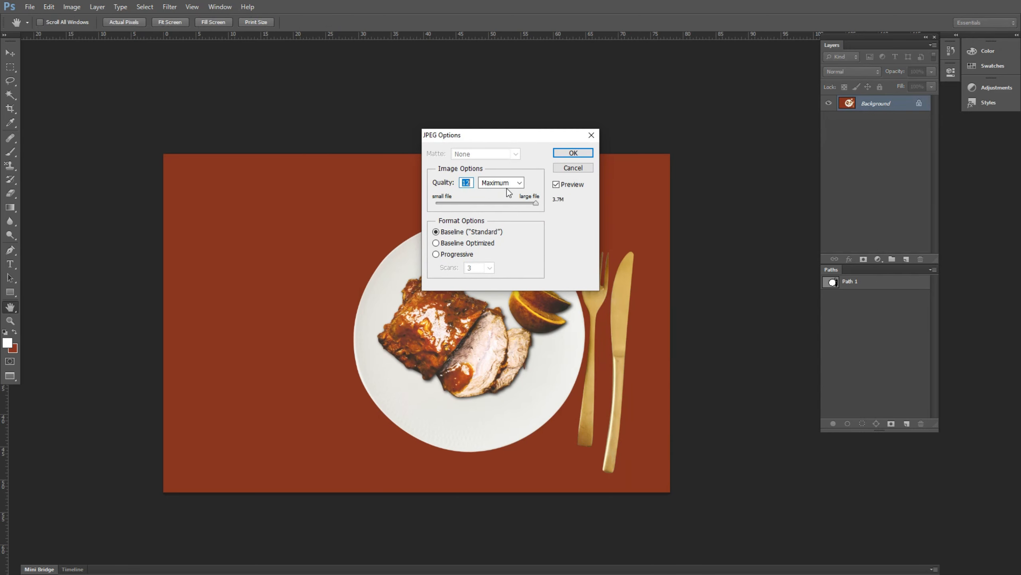
click(573, 152)
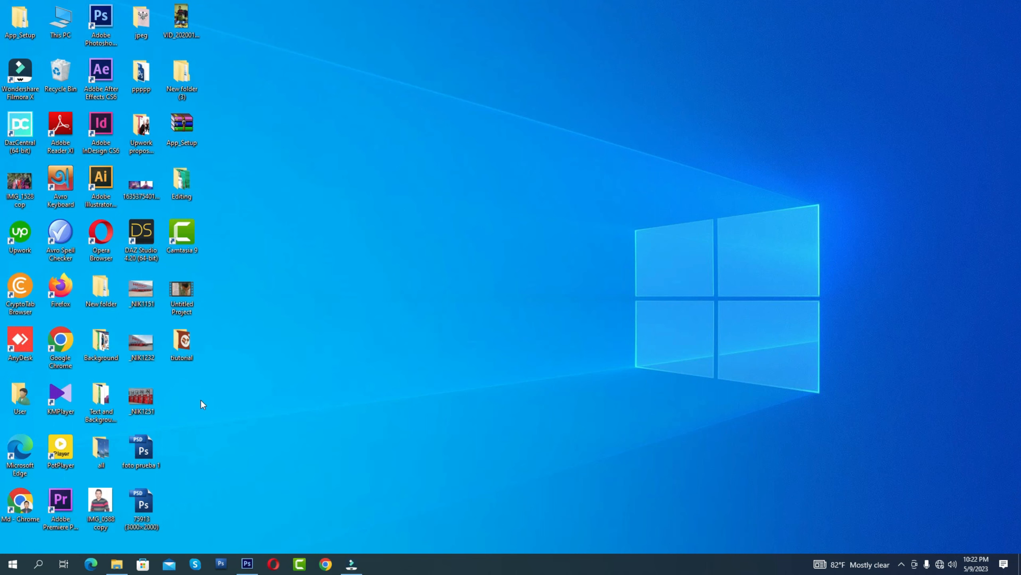
Open the tiutorial folder from the desktop and view the saved JPEG.
double_click(186, 341)
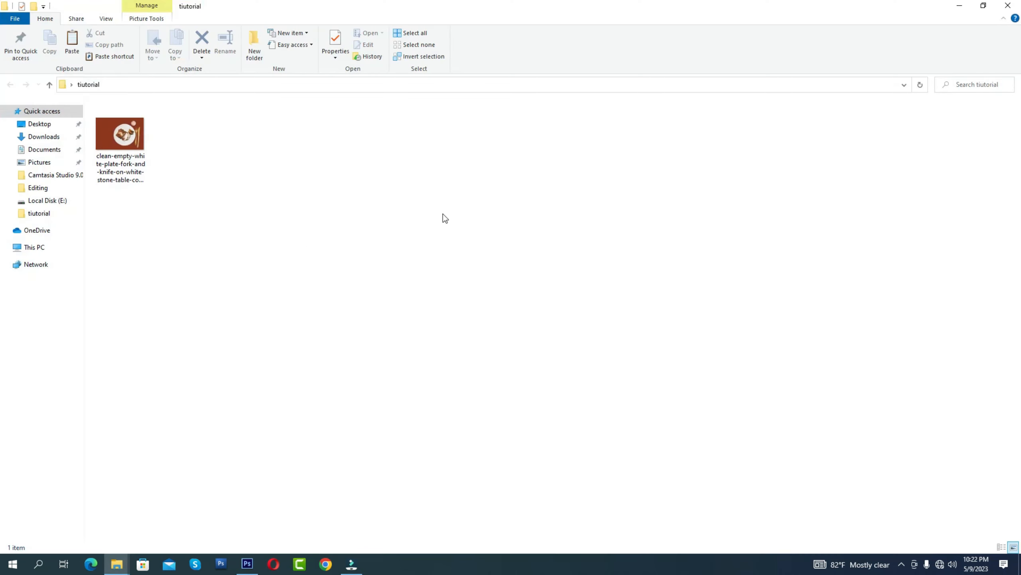
double_click(132, 137)
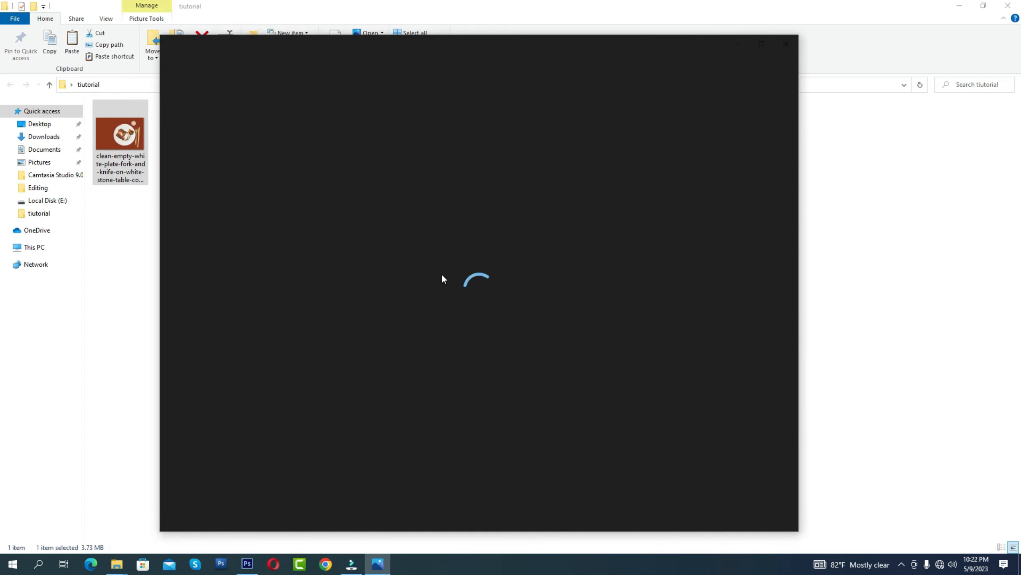